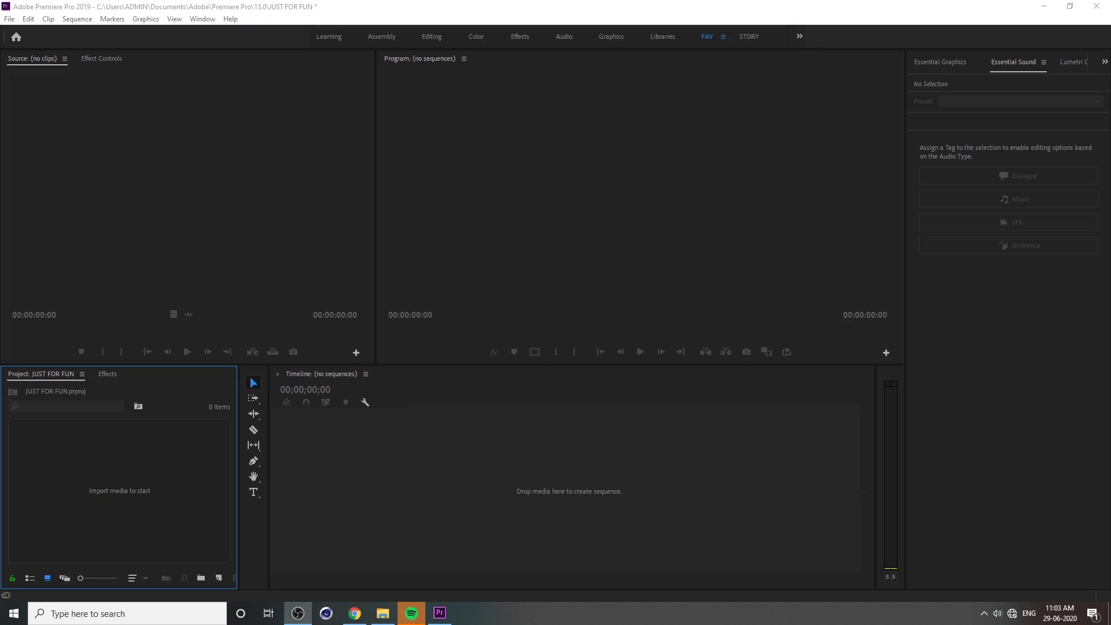
Step: Drag the three videos from File Explorer's 3D SOUND folder into the JUST FOR FUN Project panel
left_click(689, 440)
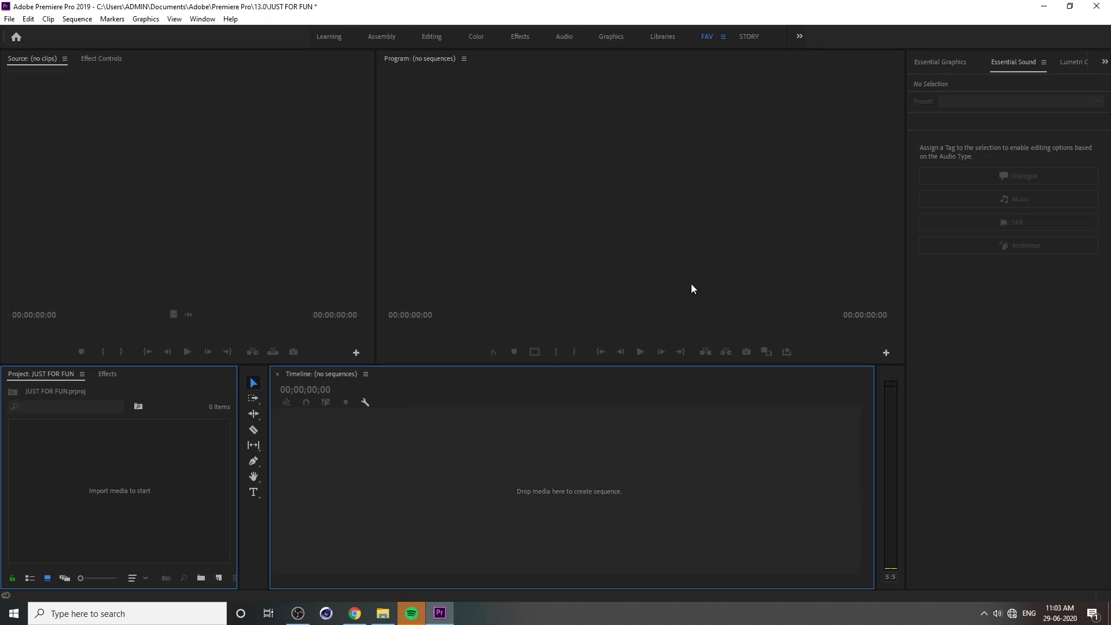
left_click(383, 614)
left_click(291, 614)
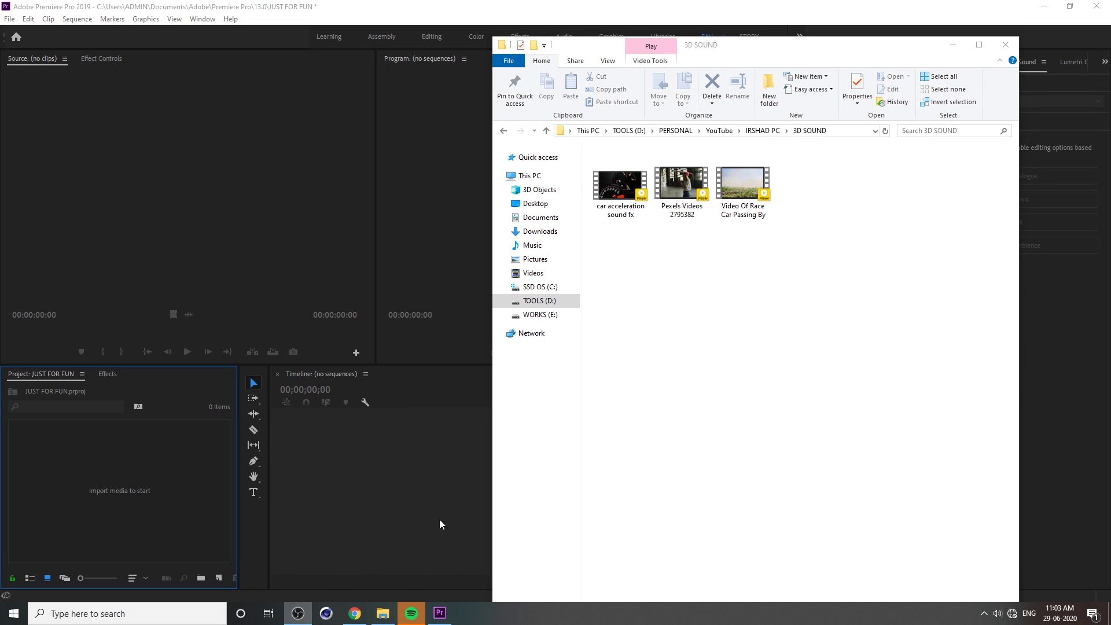
left_click(798, 320)
left_click_drag(848, 278, 591, 146)
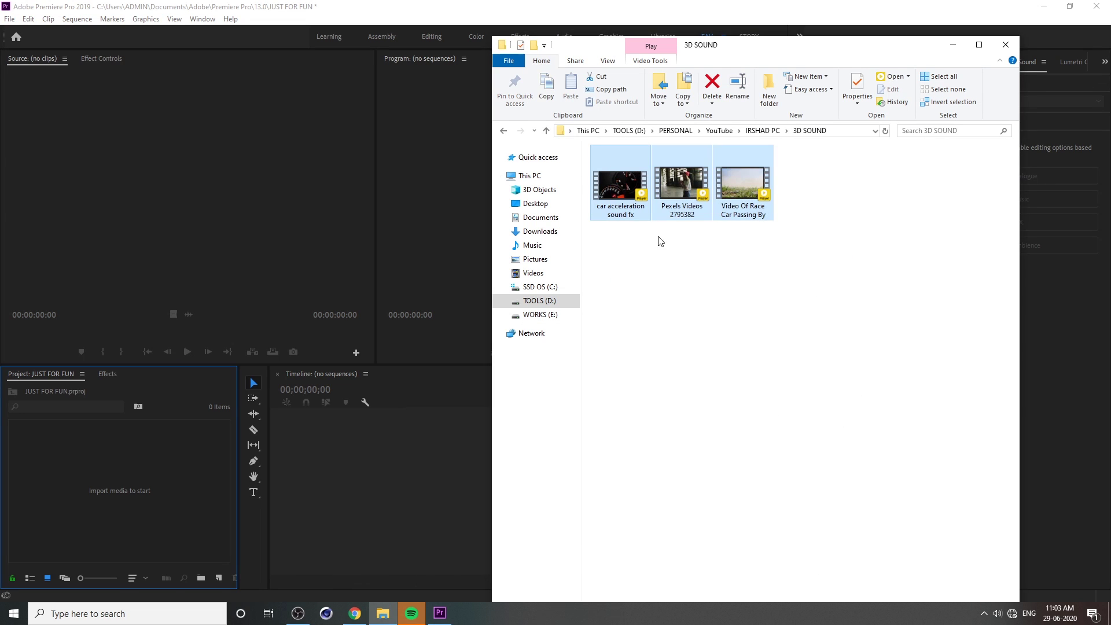
left_click_drag(682, 191, 164, 505)
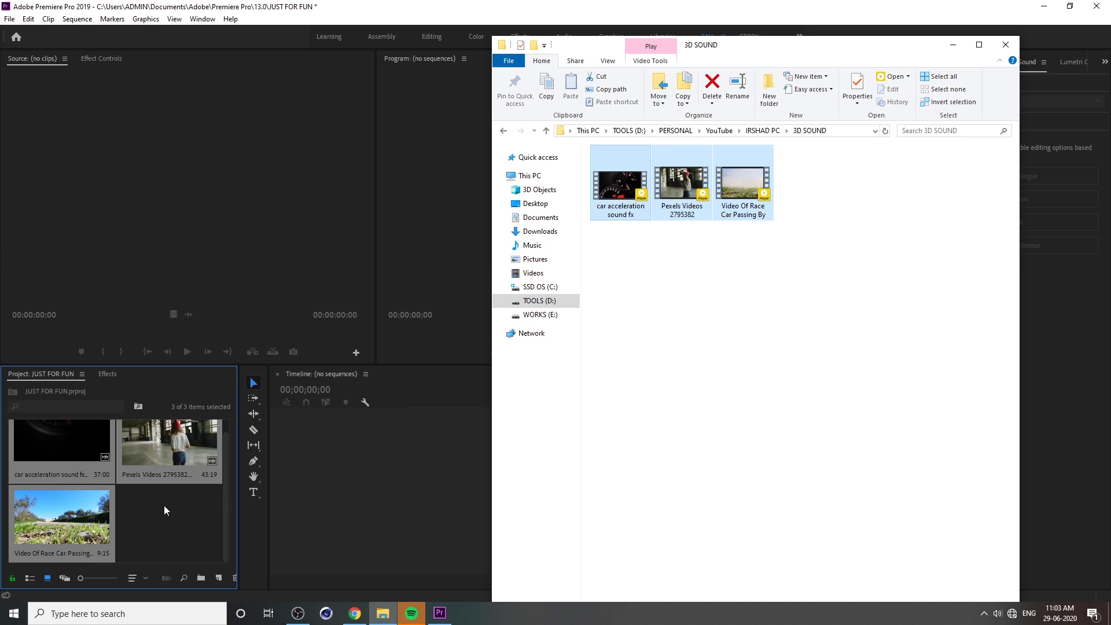
left_click(51, 512)
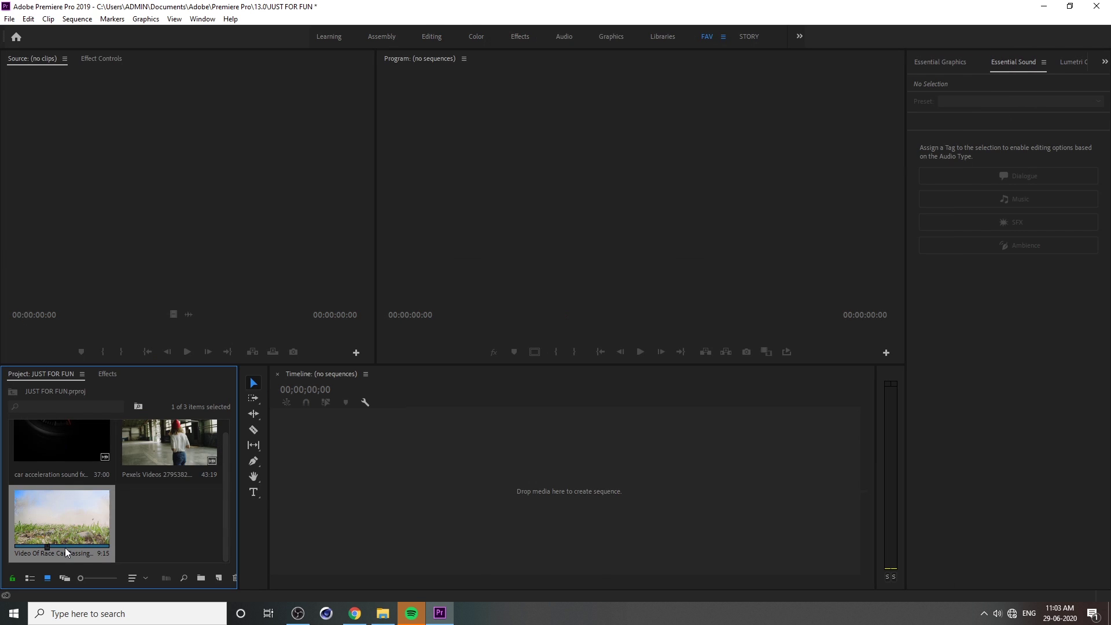
Step: Create a sequence from the race car passing clip and play it back
left_click_drag(65, 504, 543, 497)
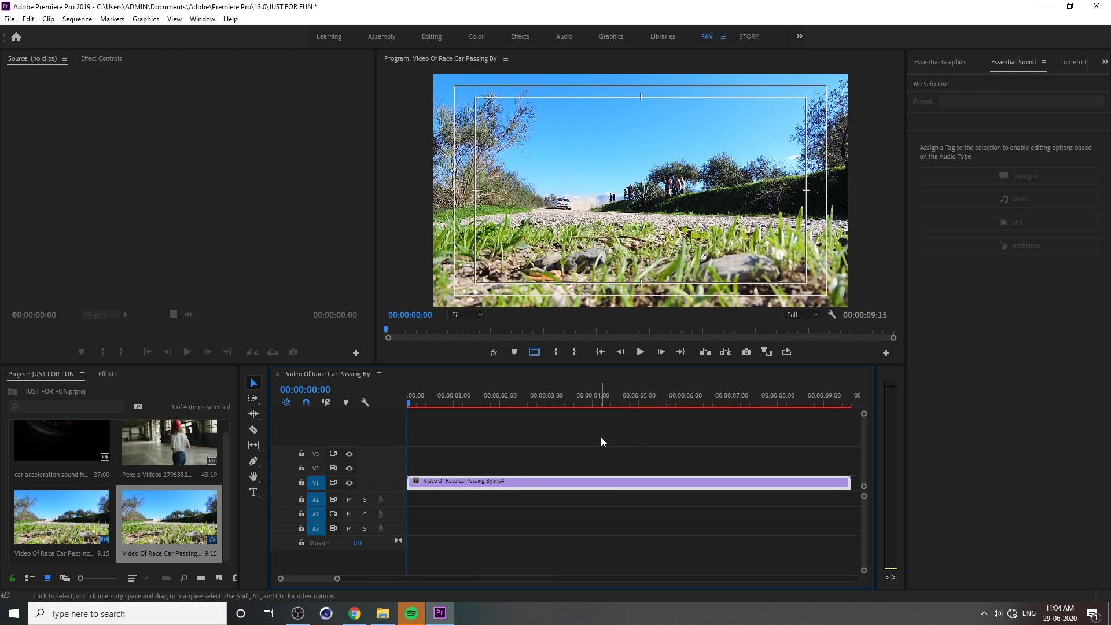
key("minus")
key("space")
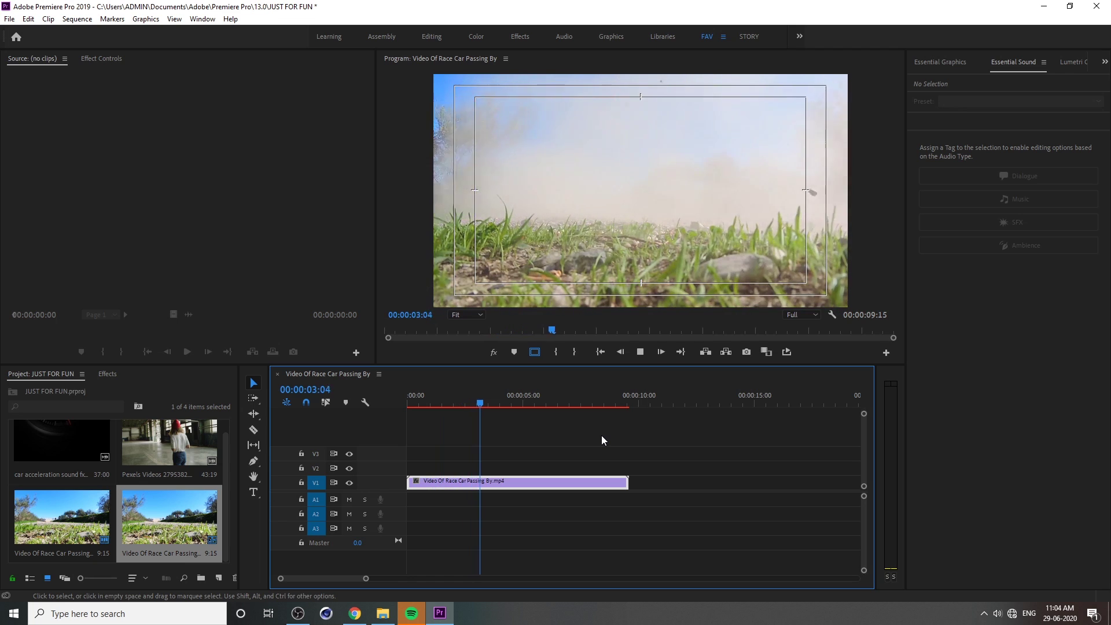
key("space")
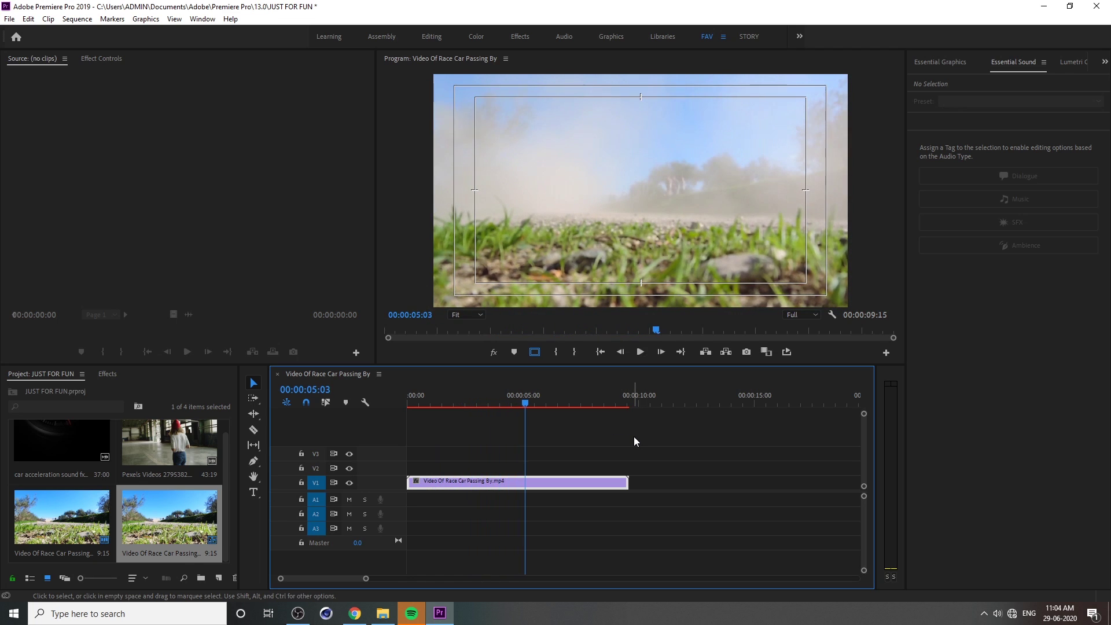
Step: Cut the race car clip at 00:00:06:00, delete the remainder, and return to the start
key("space")
key("space")
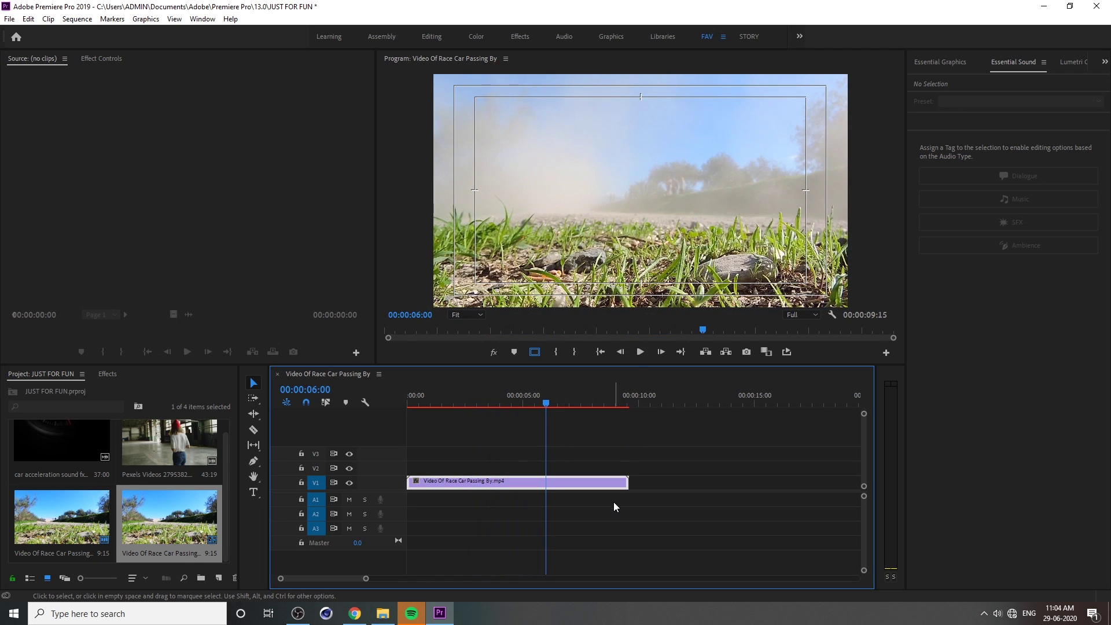
key("ctrl+k")
left_click(621, 482)
key("Delete")
key("=")
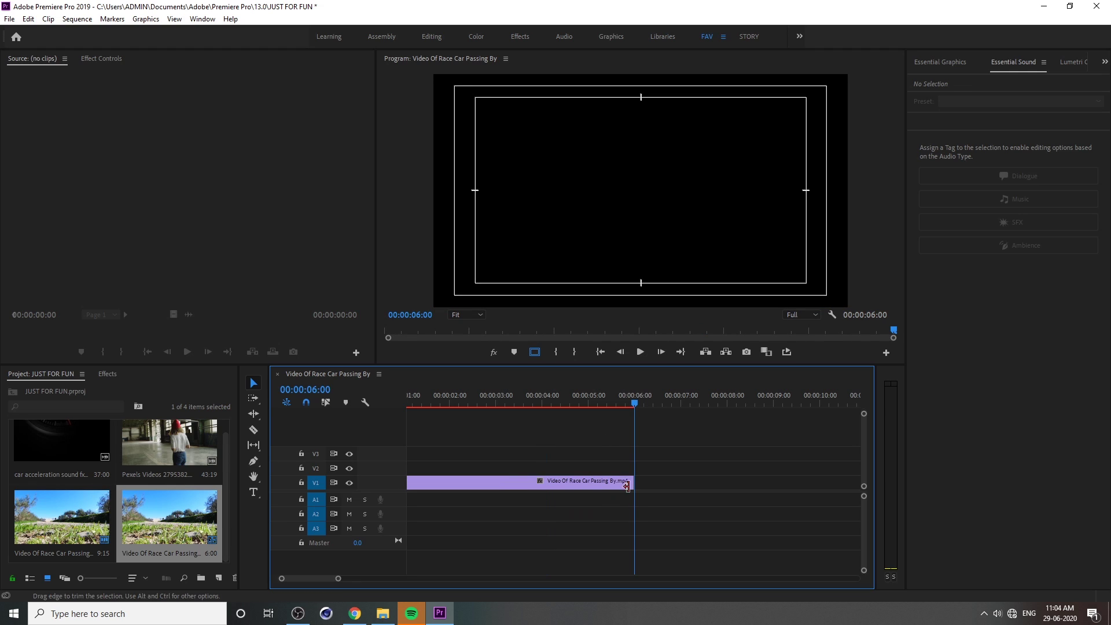
left_click_drag(428, 407, 320, 405)
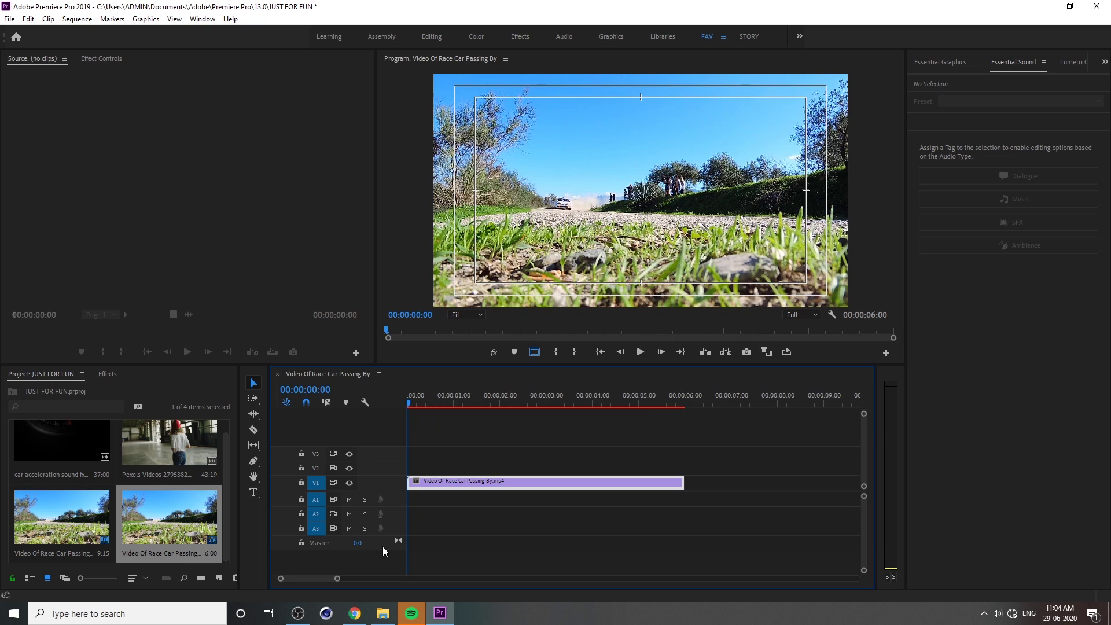
Step: Load car acceleration sound fx in the Source Monitor and preview it
double_click(69, 442)
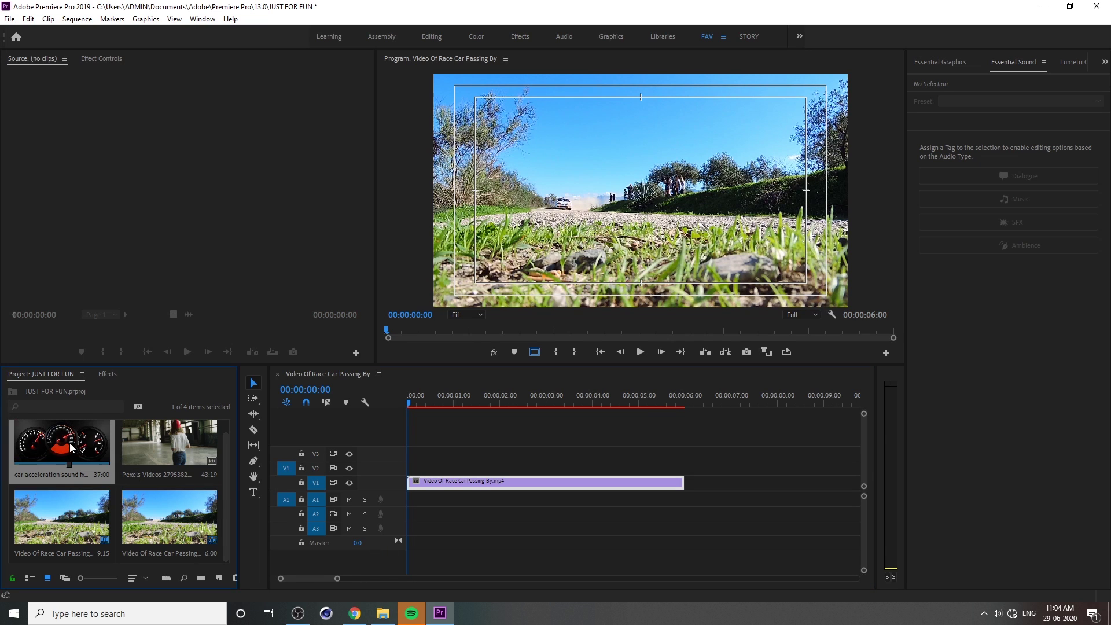
left_click_drag(76, 330, 98, 331)
key("space")
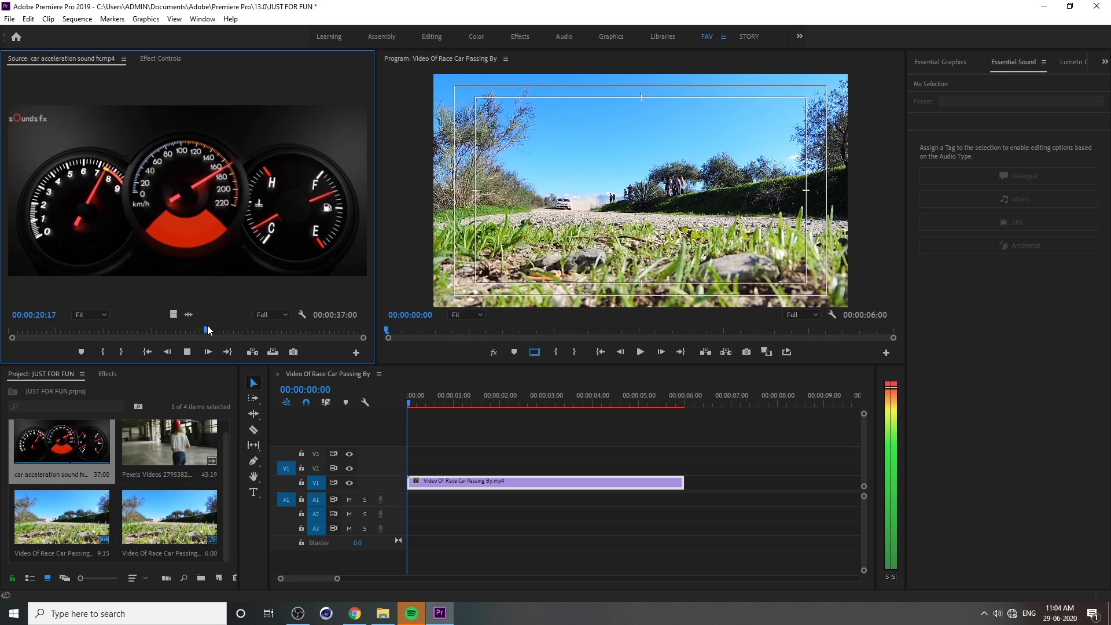
Step: Mark In at 16:02 and Out at 25:24, then place the excerpt on A1
left_click_drag(207, 325, 238, 330)
key("i")
key("space")
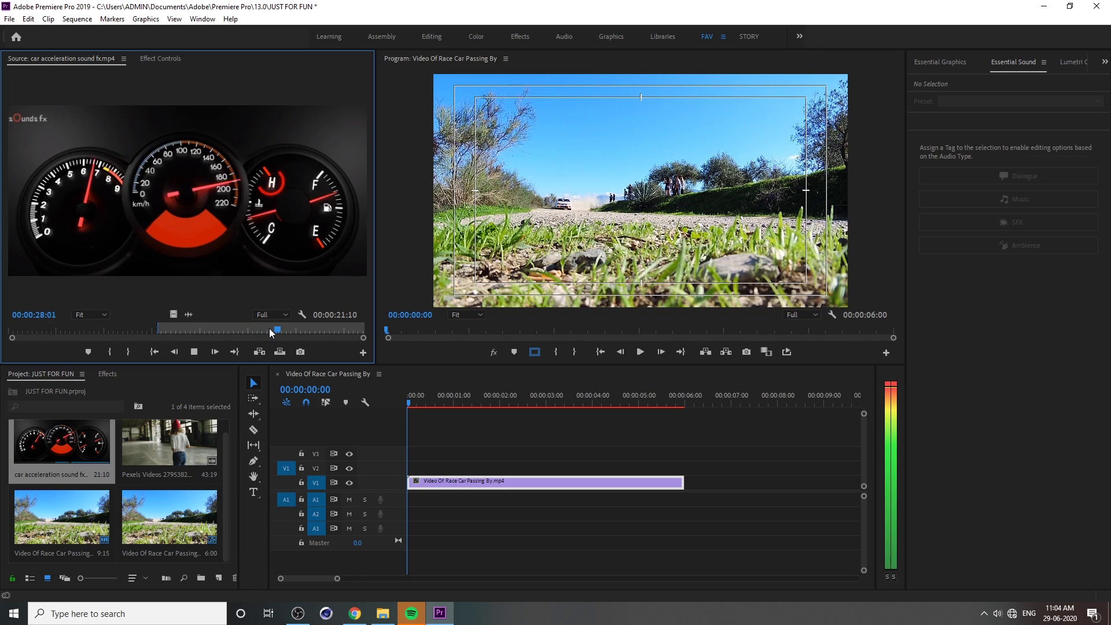
left_click_drag(269, 330, 224, 332)
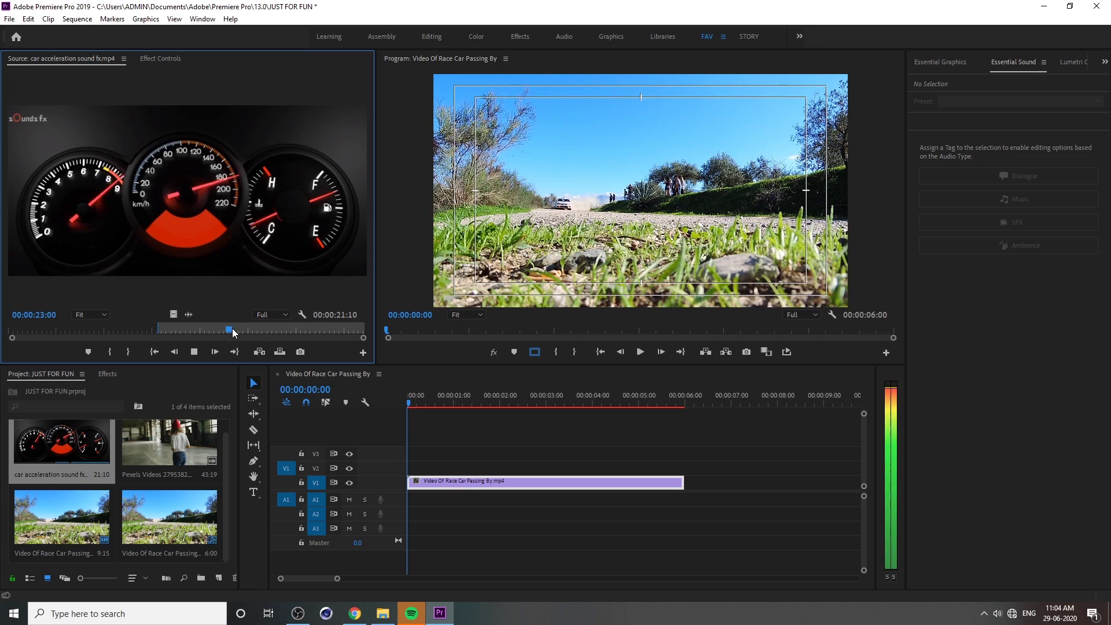
key("o")
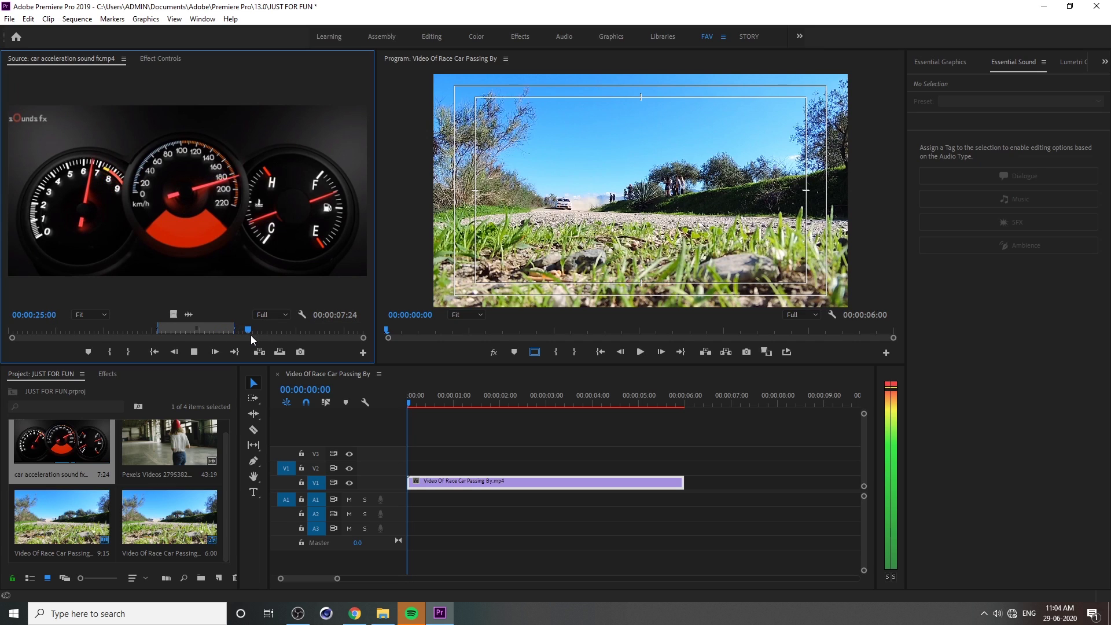
key("space")
key("o")
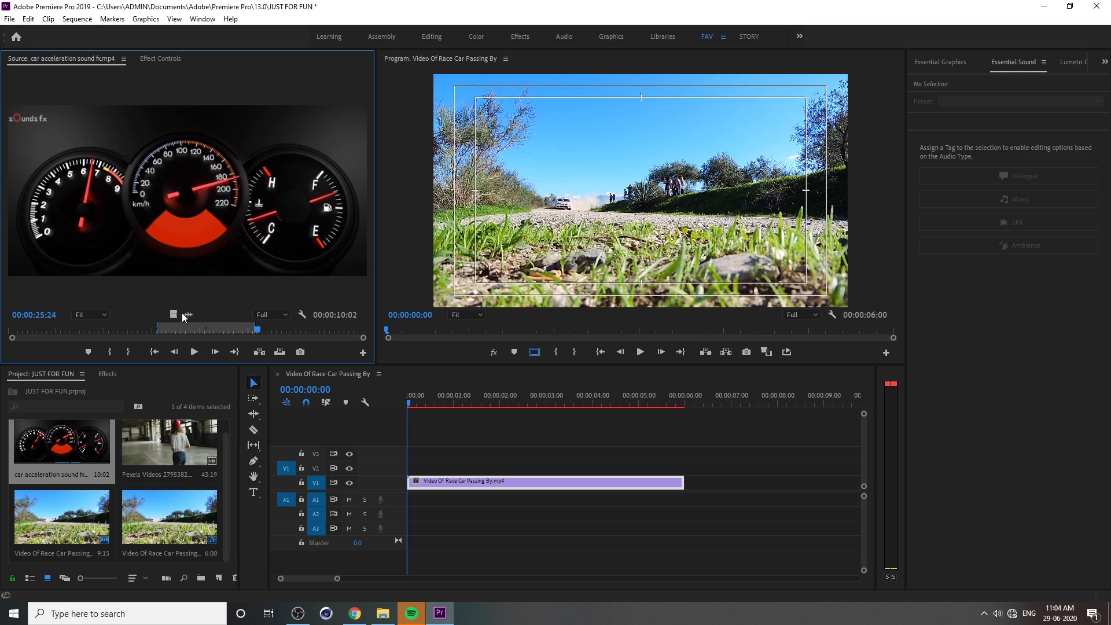
left_click_drag(542, 493, 406, 500)
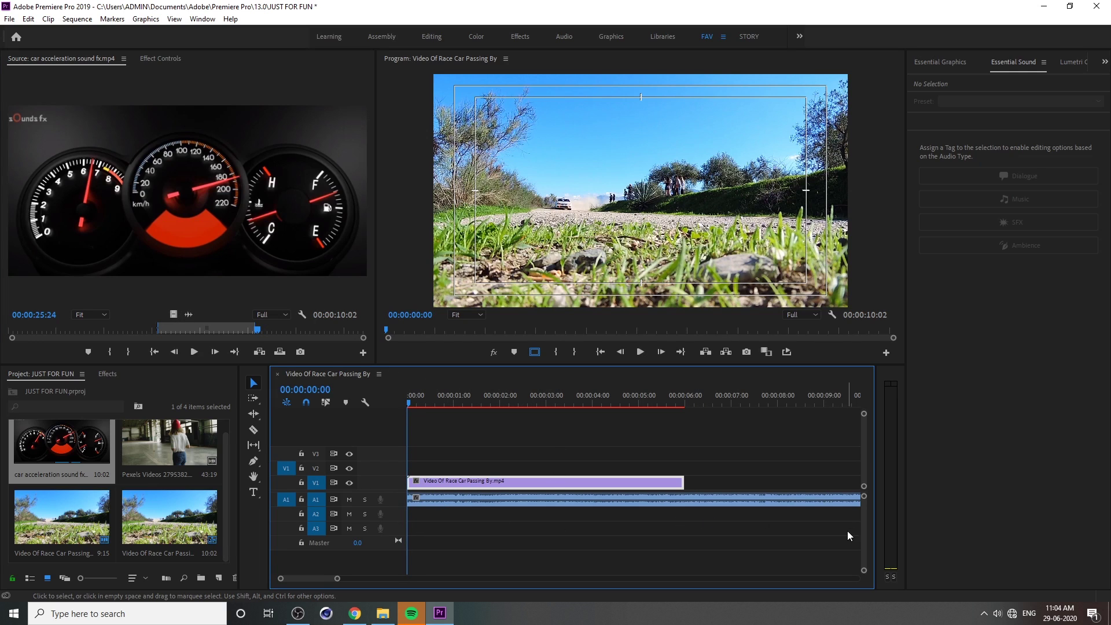
Step: Enlarge the audio tracks, trim the A1 acceleration sound to end at 6 seconds, and play it back
left_click_drag(863, 575, 862, 570)
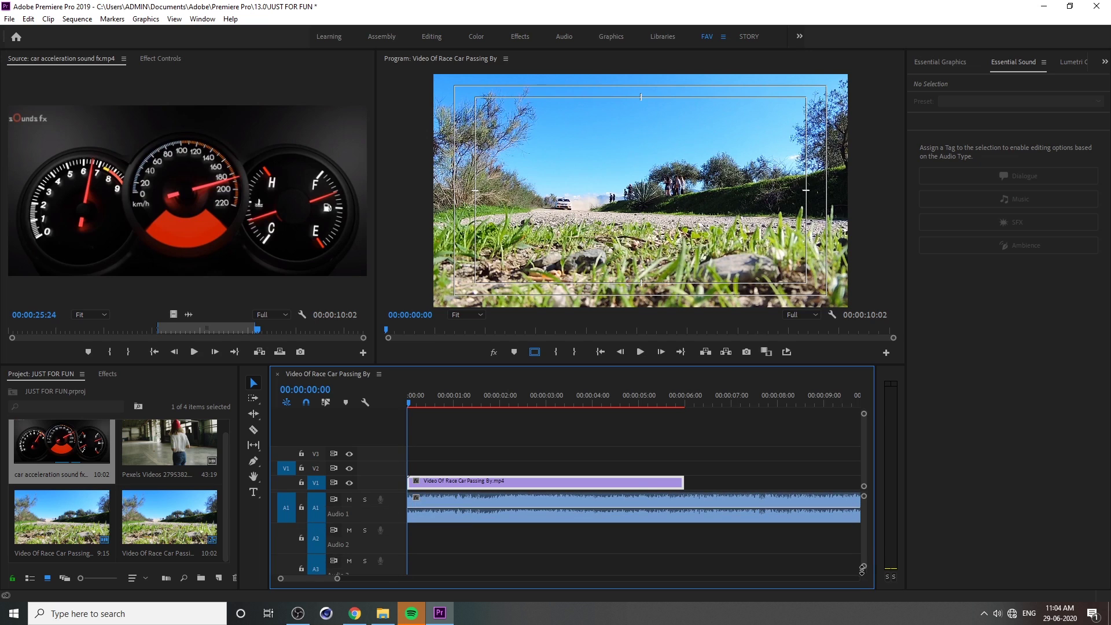
key("minus")
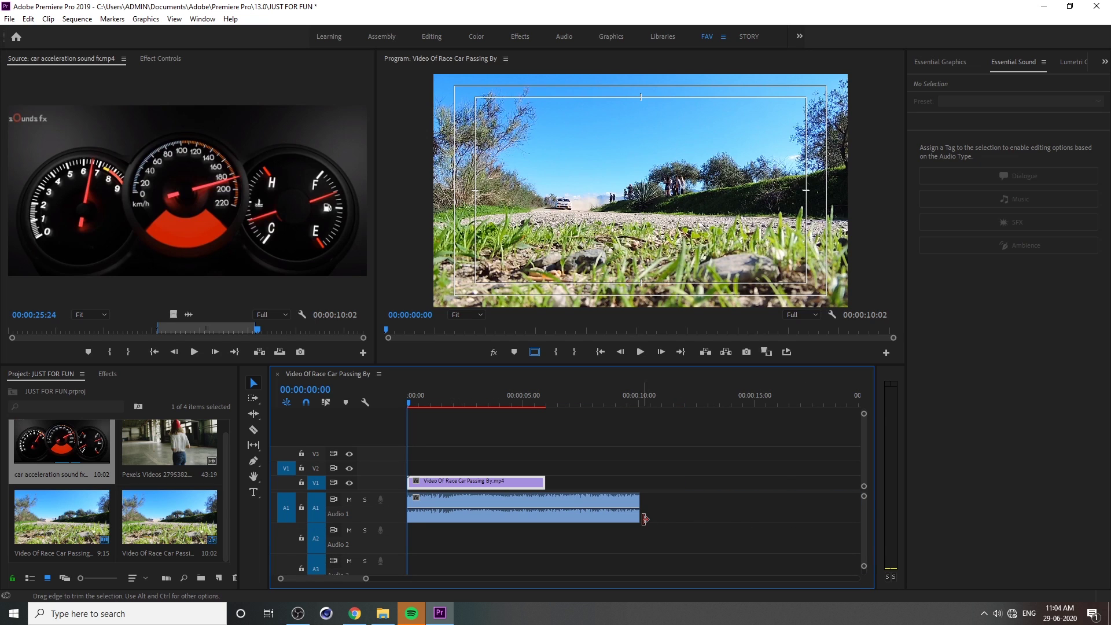
left_click_drag(640, 509, 545, 516)
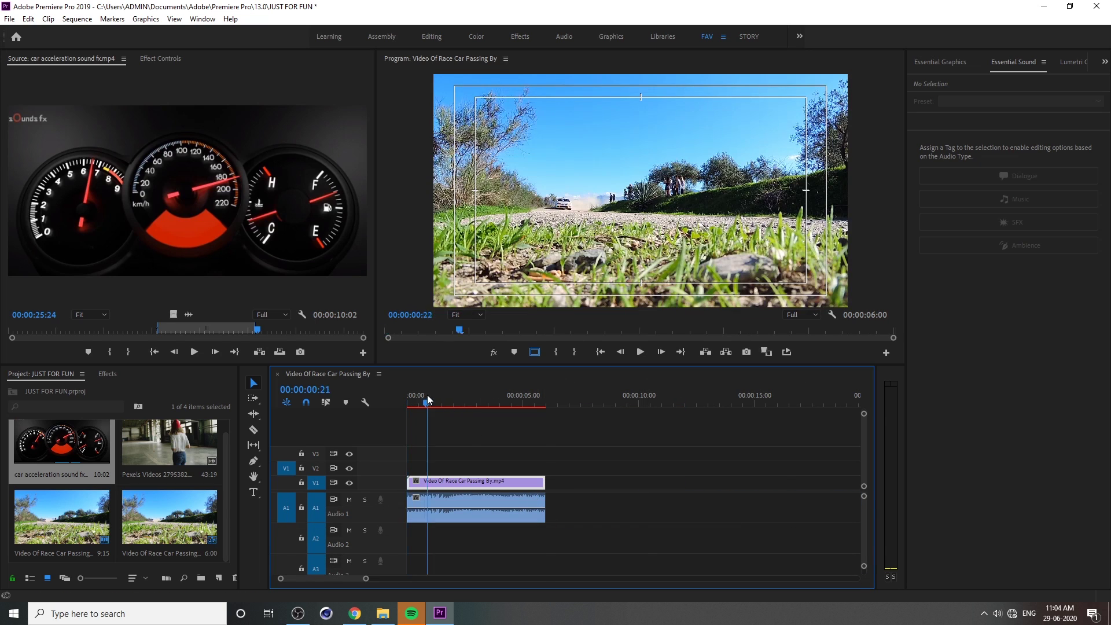
key("space")
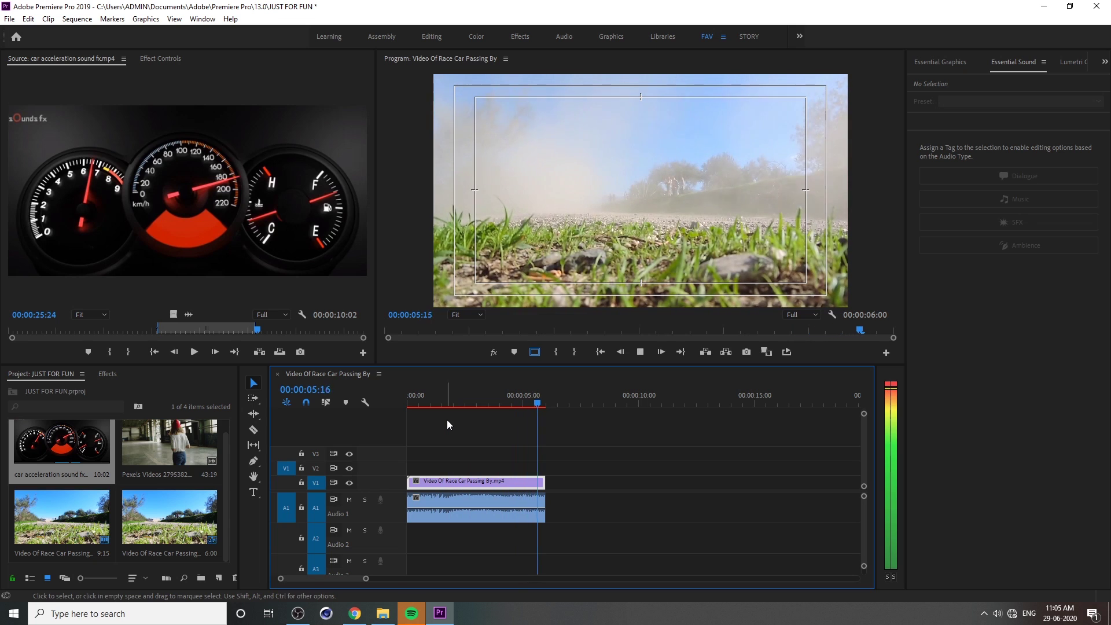
left_click(539, 394)
left_click_drag(540, 393, 404, 406)
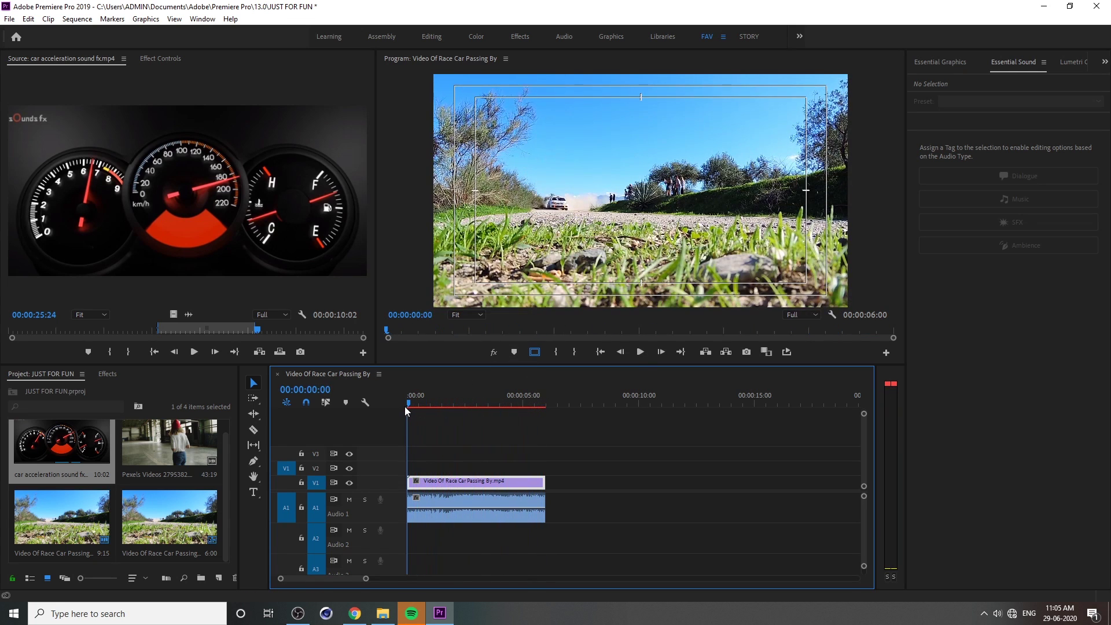
Step: Switch the A1 acceleration clip's displayed property to Panner > Balance
key("=")
left_click(540, 432)
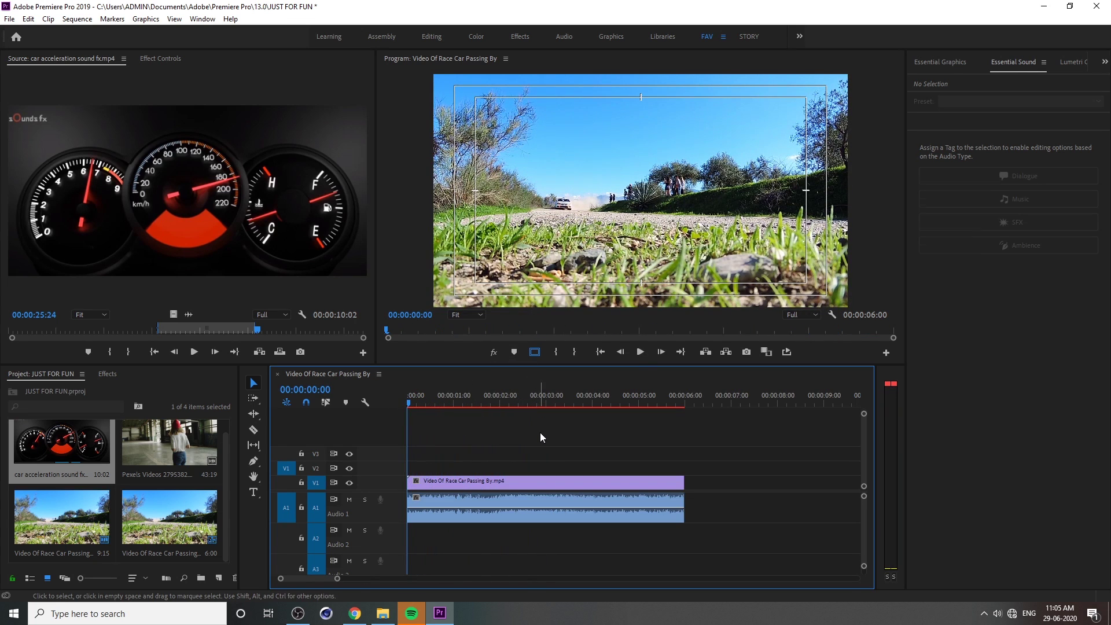
left_click(416, 498)
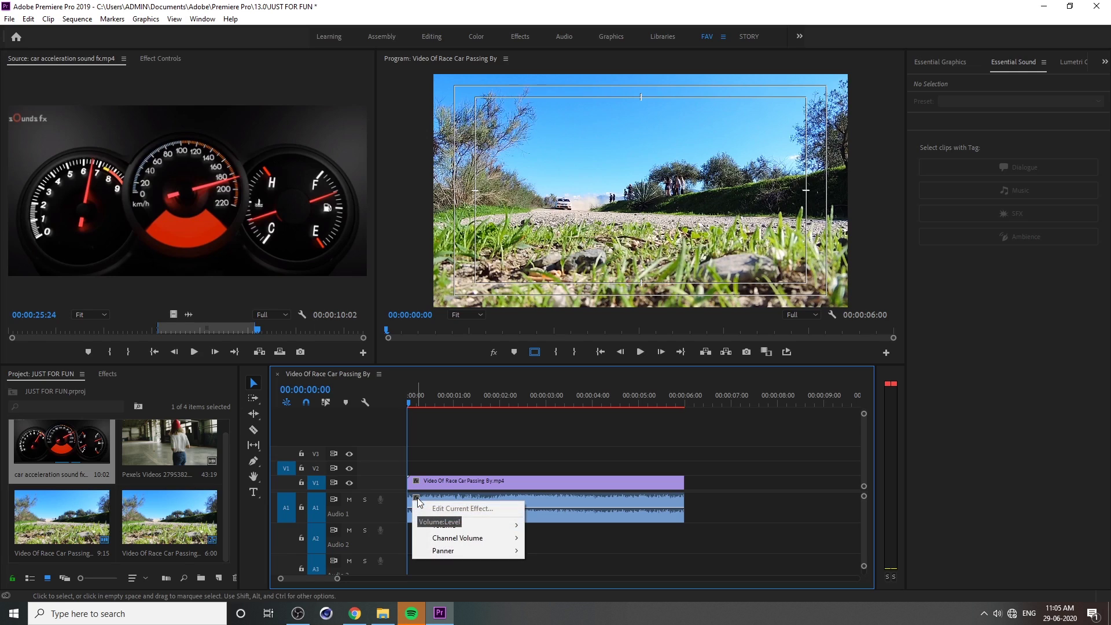
mouse_move(483, 555)
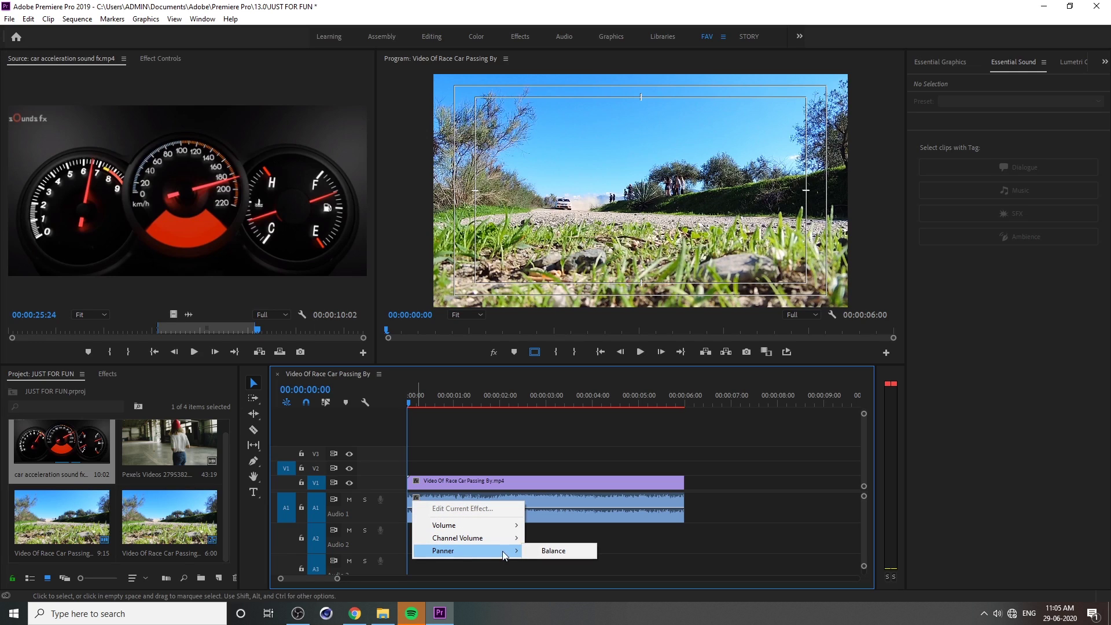
left_click(568, 553)
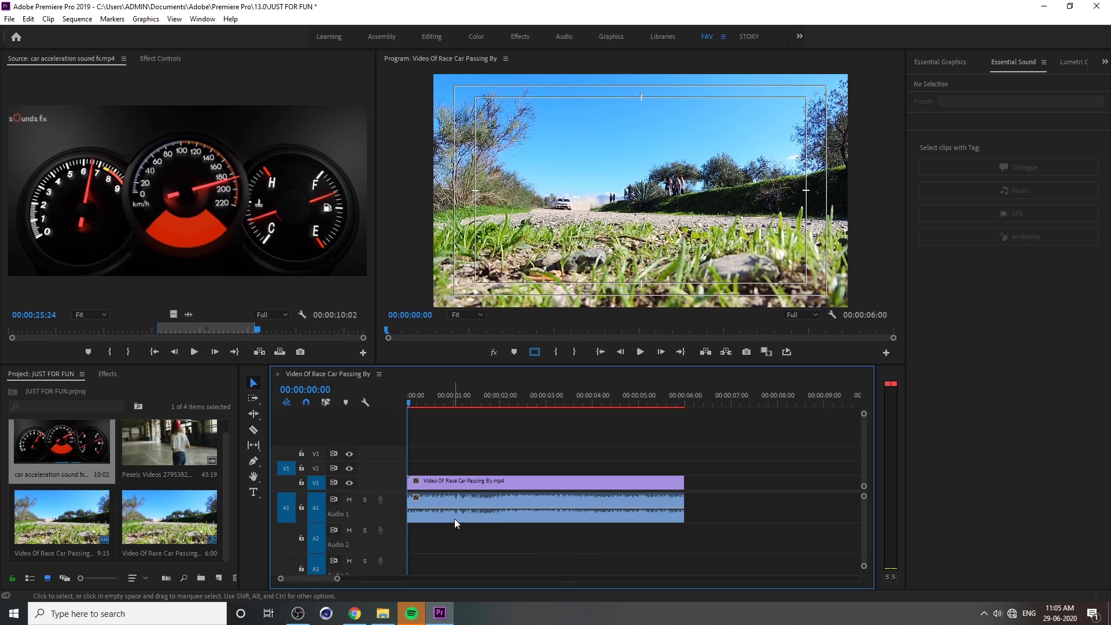
left_click(543, 509)
key("space")
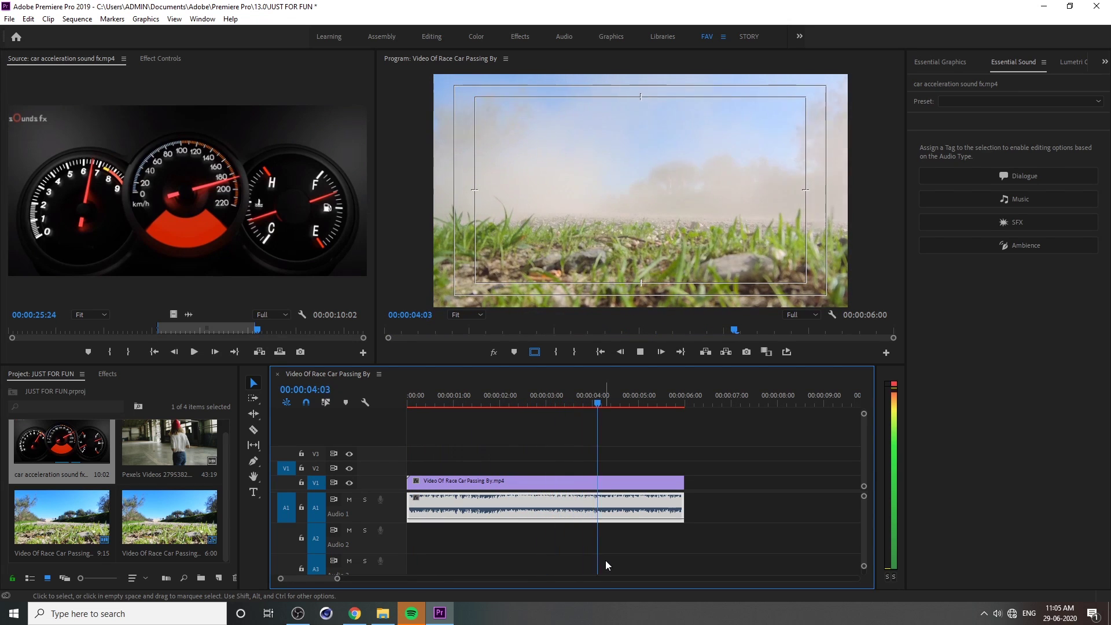
key("space")
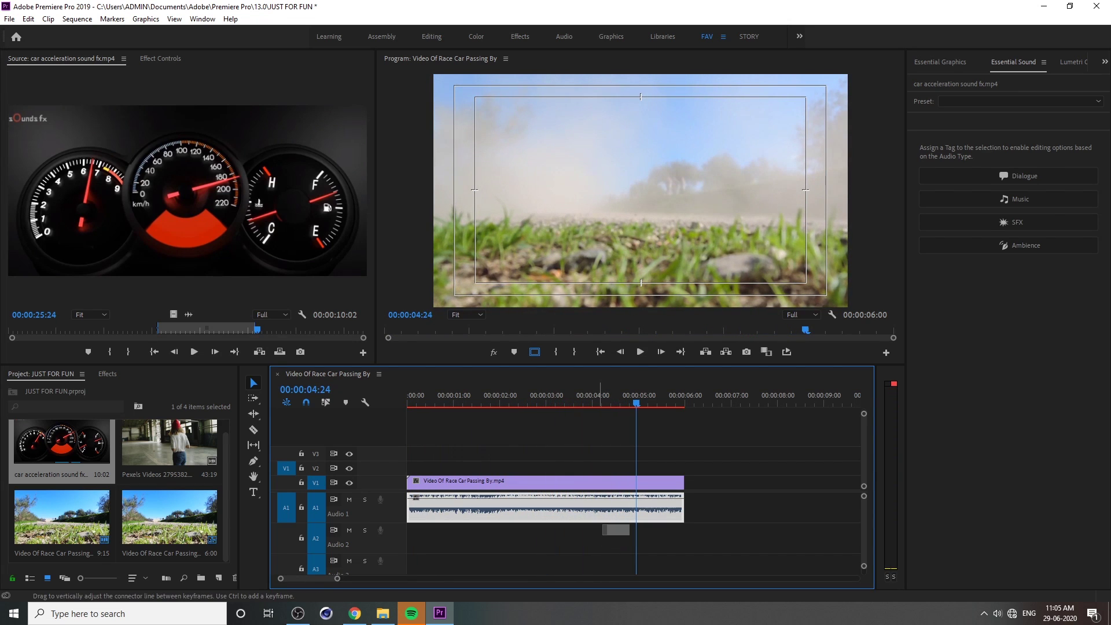
left_click(418, 407)
key("space")
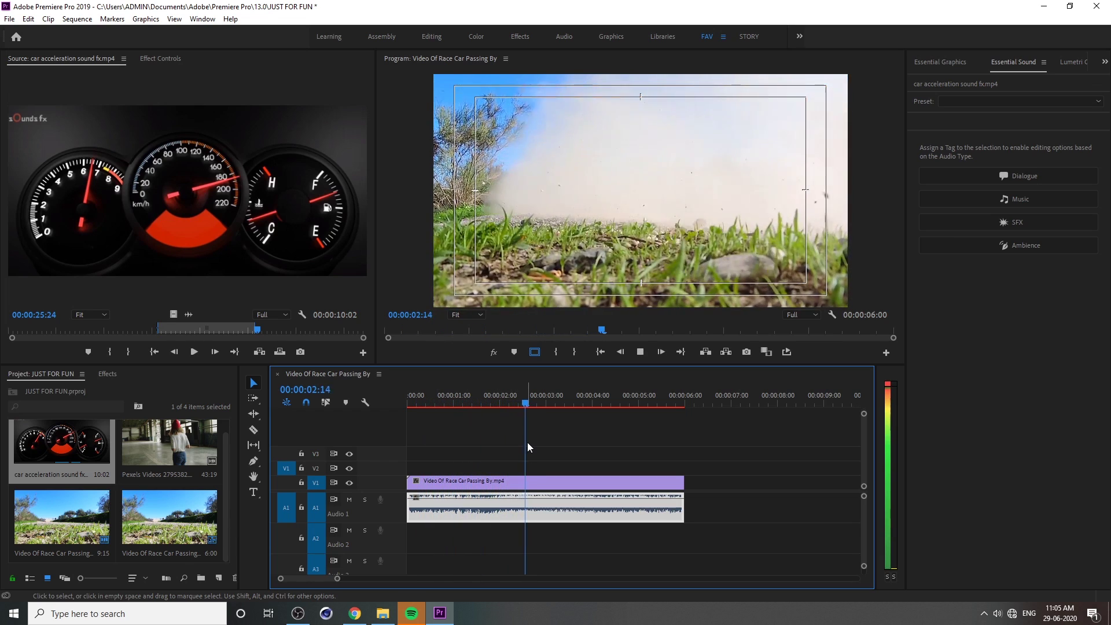
key("space")
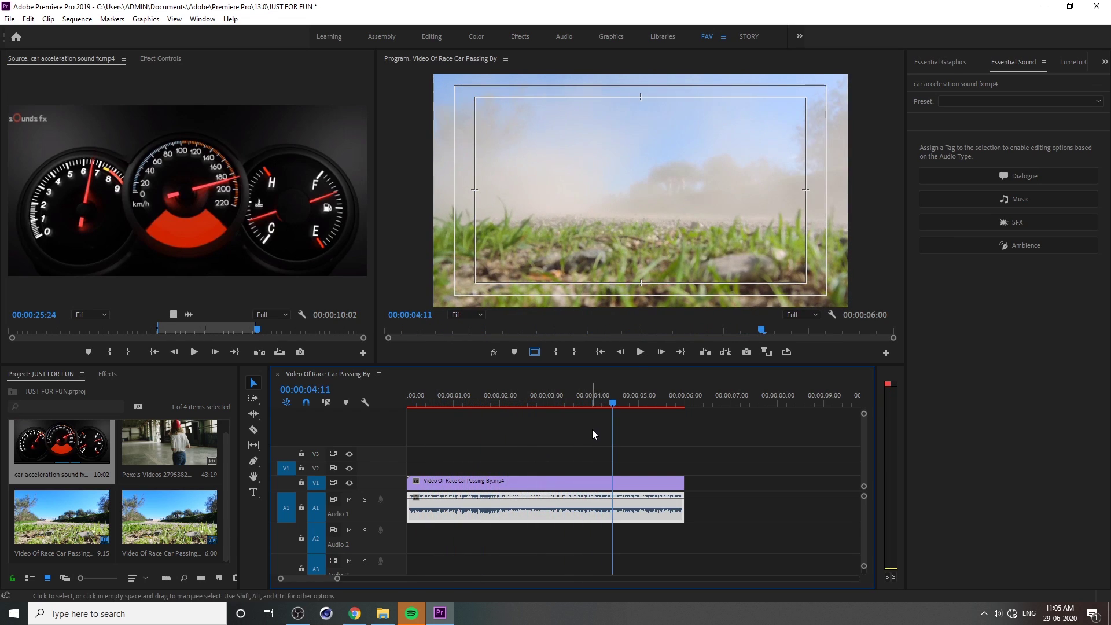
left_click(686, 460)
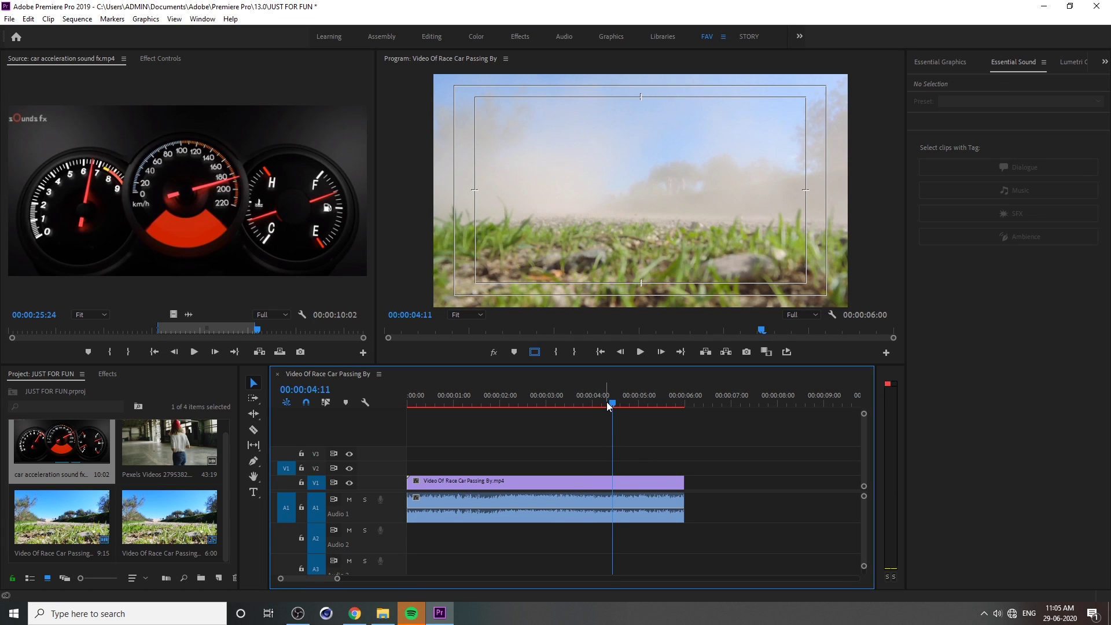
left_click_drag(604, 413, 409, 425)
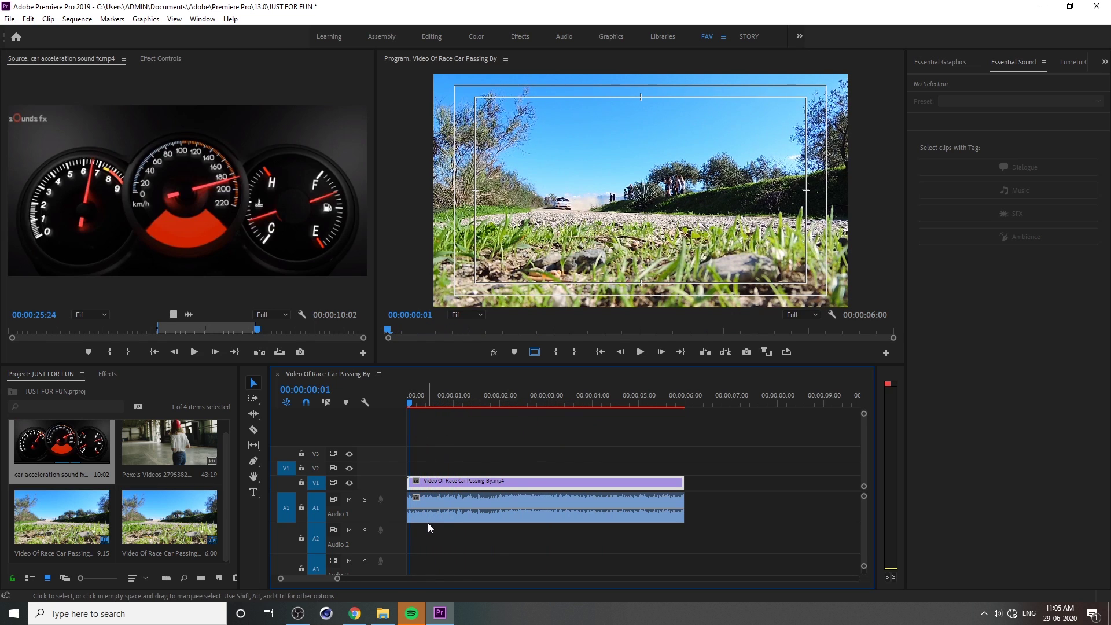
Step: Reposition the pan keyframes to about 00:00:01:14 and 2 seconds, where the car approaches
left_click(539, 509)
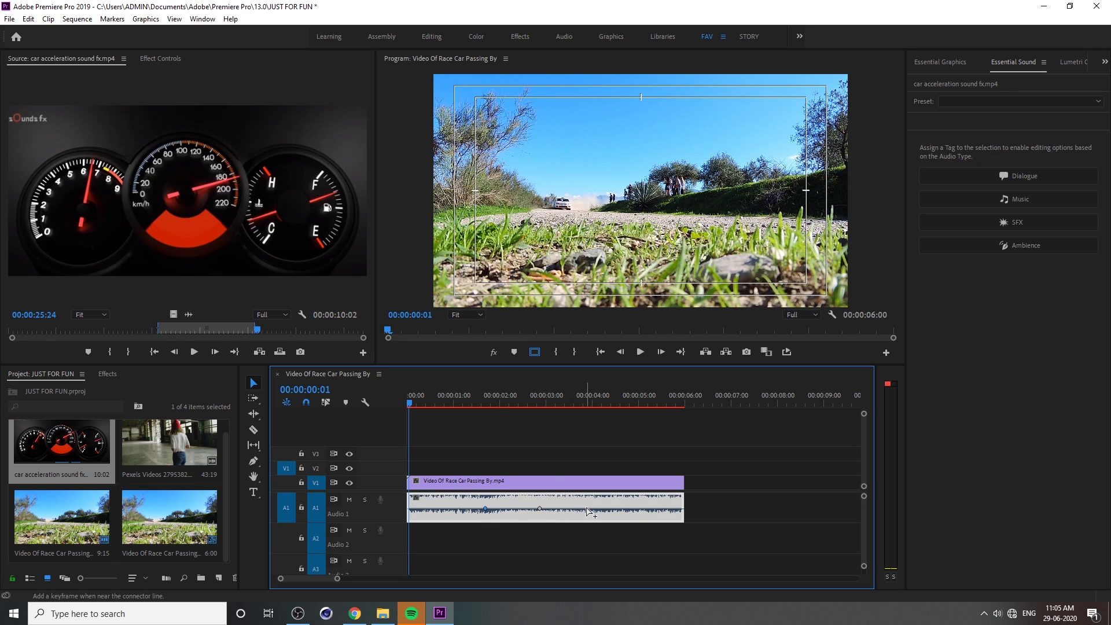
left_click_drag(499, 397, 475, 411)
left_click_drag(485, 508, 475, 508)
left_click_drag(471, 401, 500, 408)
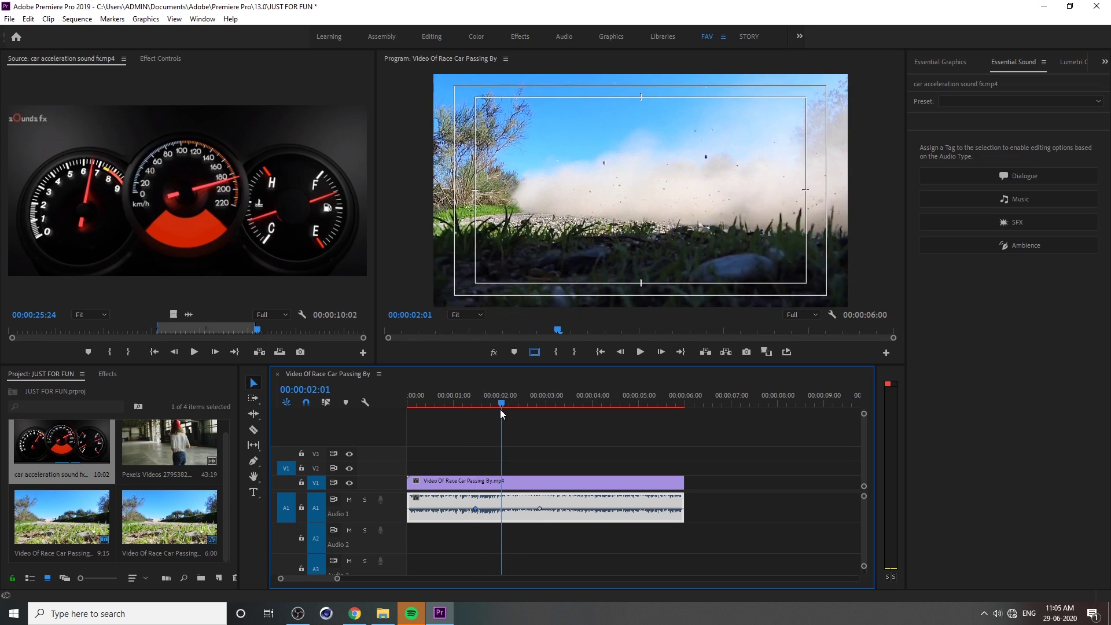
left_click_drag(539, 508, 502, 508)
left_click_drag(500, 397, 482, 412)
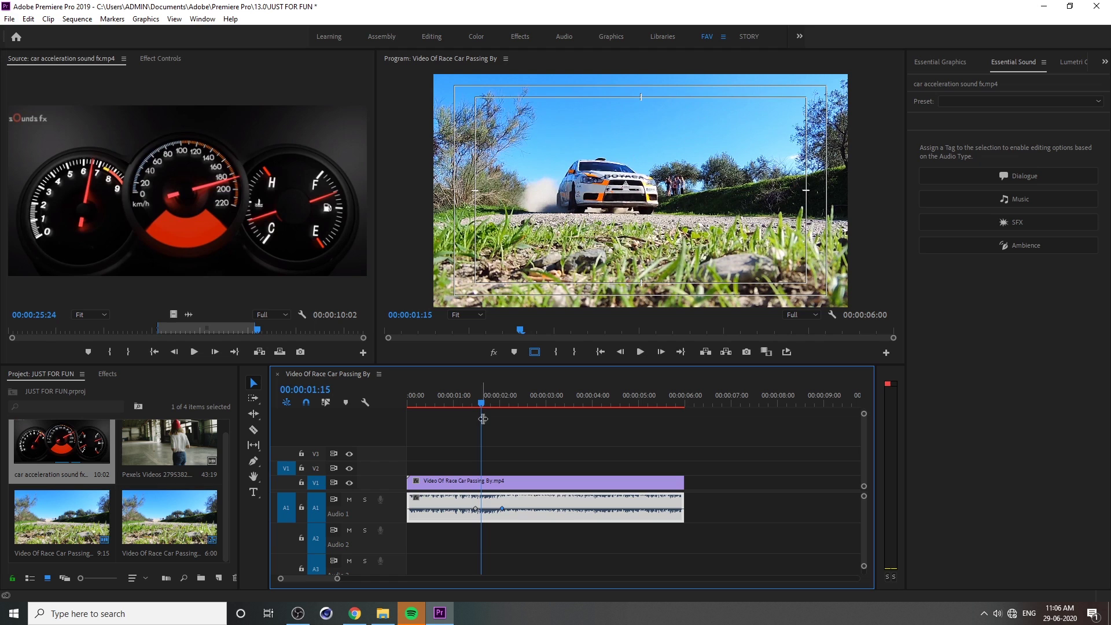
left_click_drag(475, 509, 479, 509)
left_click_drag(484, 401, 509, 417)
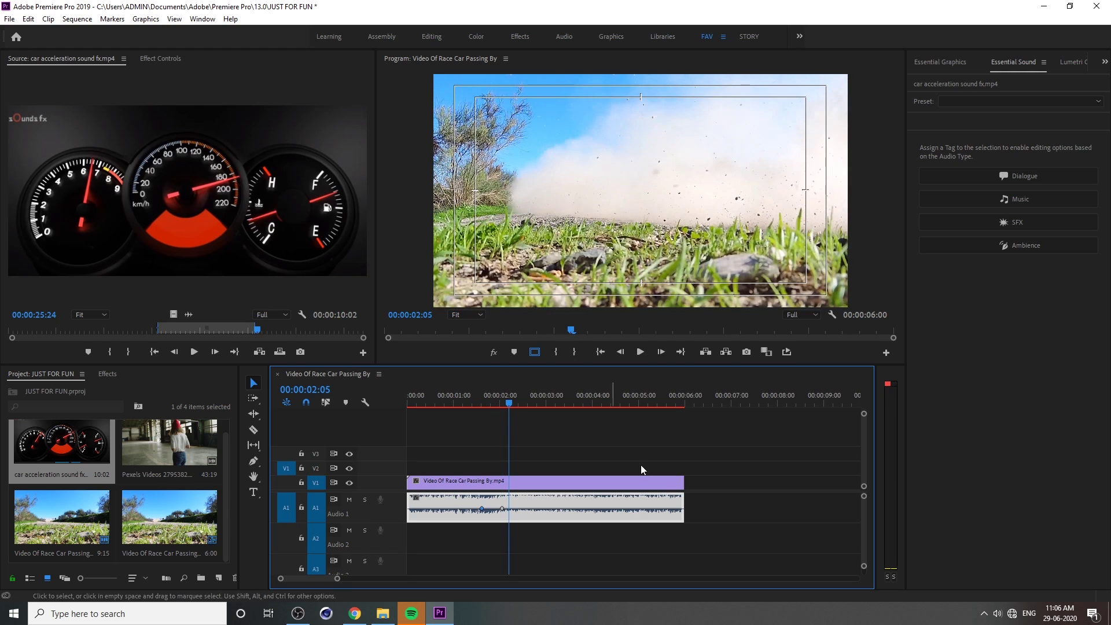
Step: Pan fully right at 00:00:03:18 and fully left at 00:00:00:24, then play to check
left_click(579, 509)
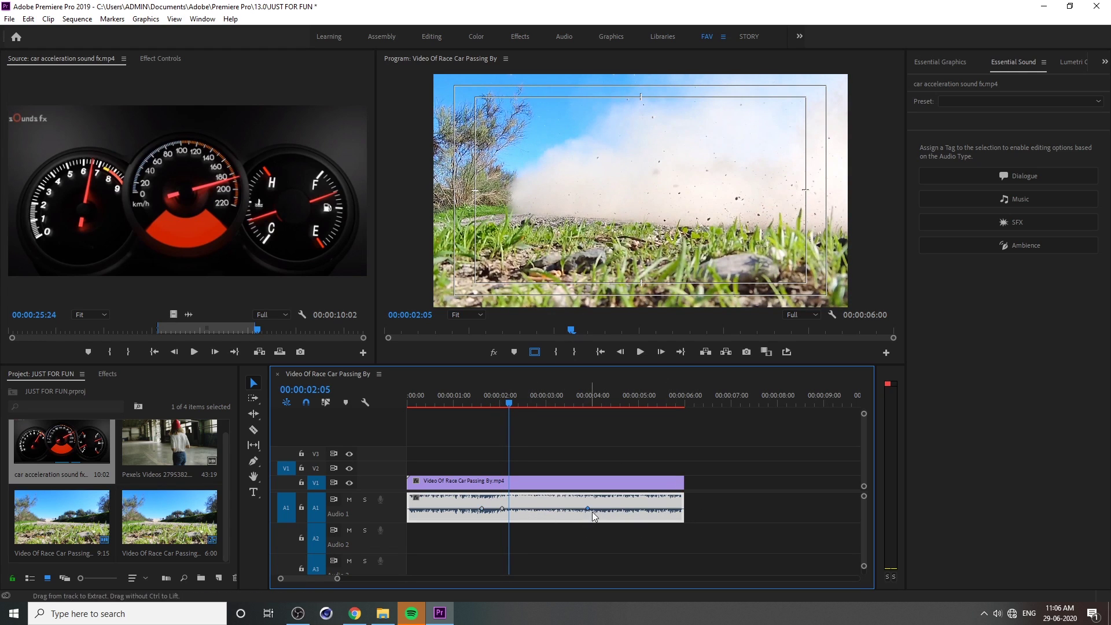
left_click_drag(579, 509, 579, 518)
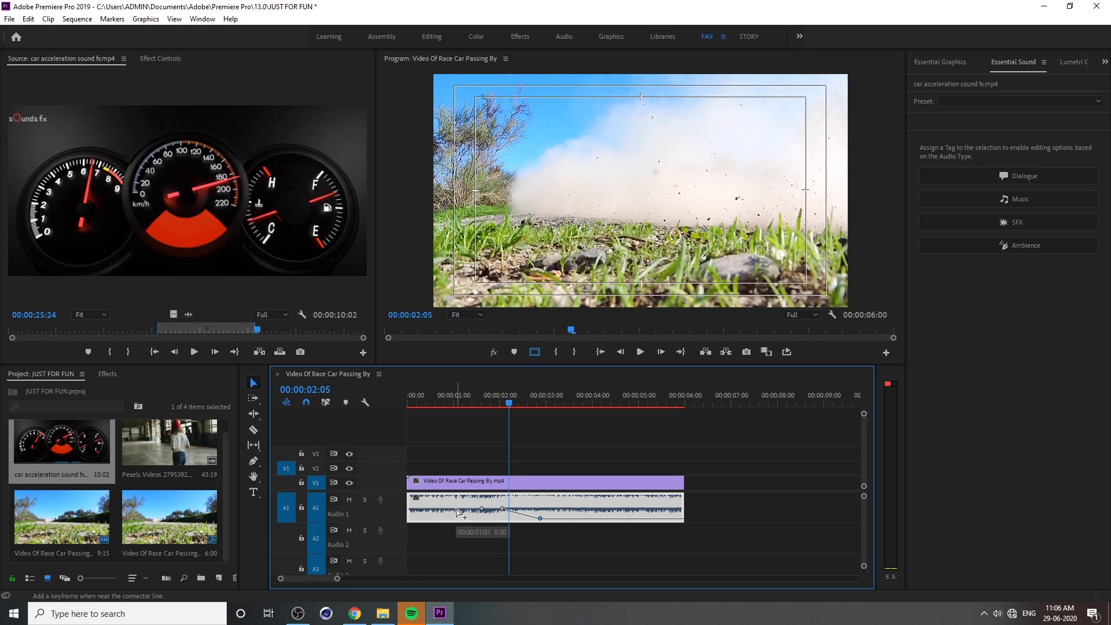
left_click_drag(457, 509, 451, 498)
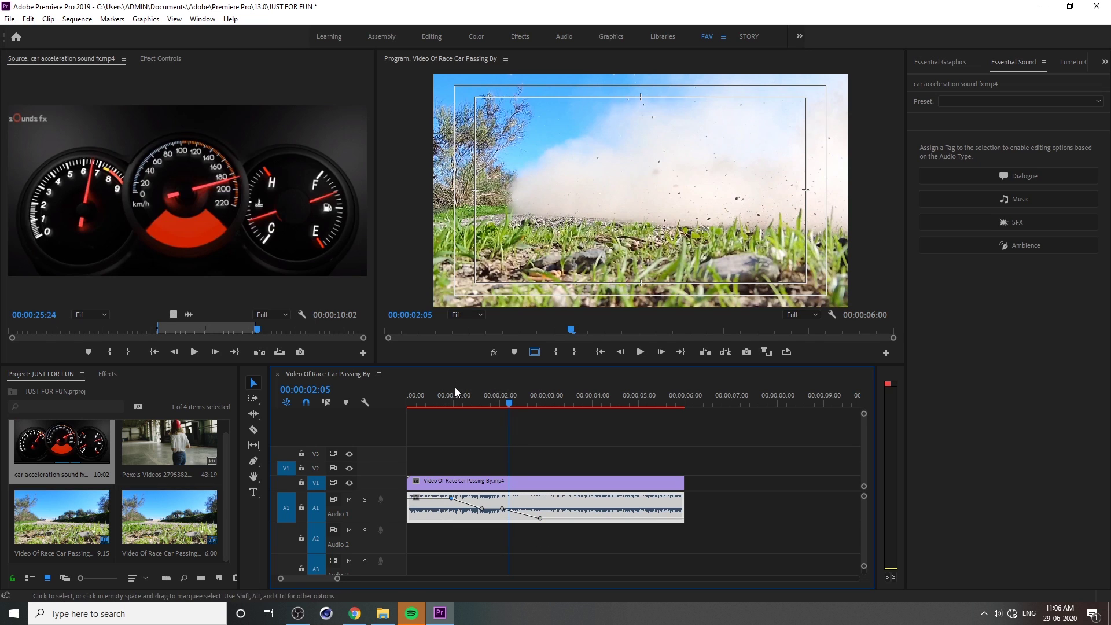
left_click_drag(434, 396, 402, 418)
key("space")
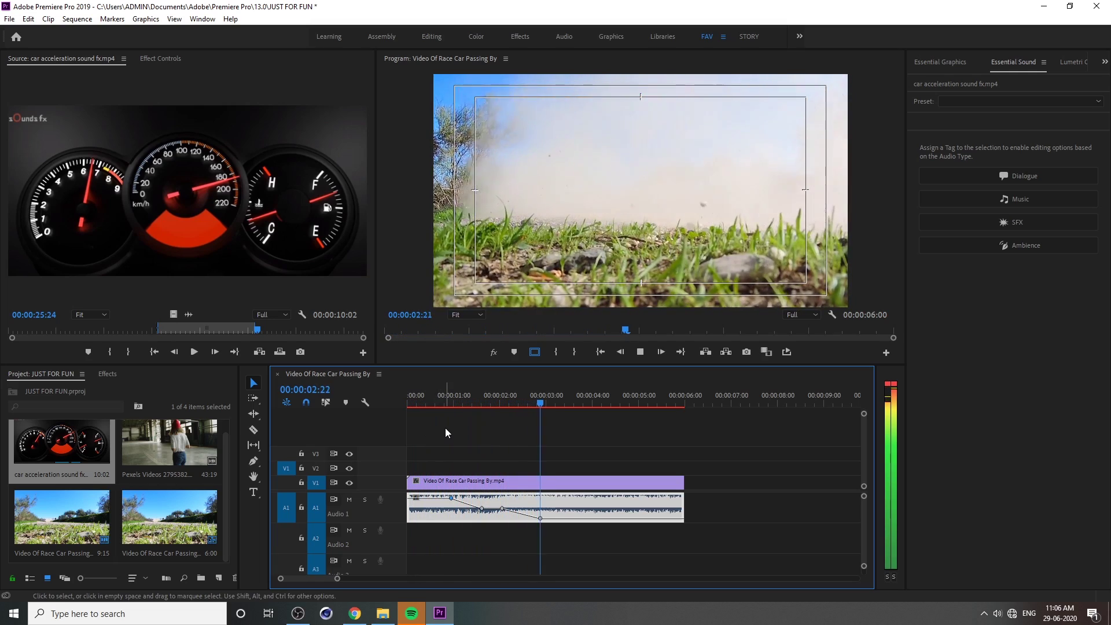
Step: Move a pan keyframe to 00:00:01:23 and replay to hear the adjusted panning
left_click(487, 397)
left_click(496, 399)
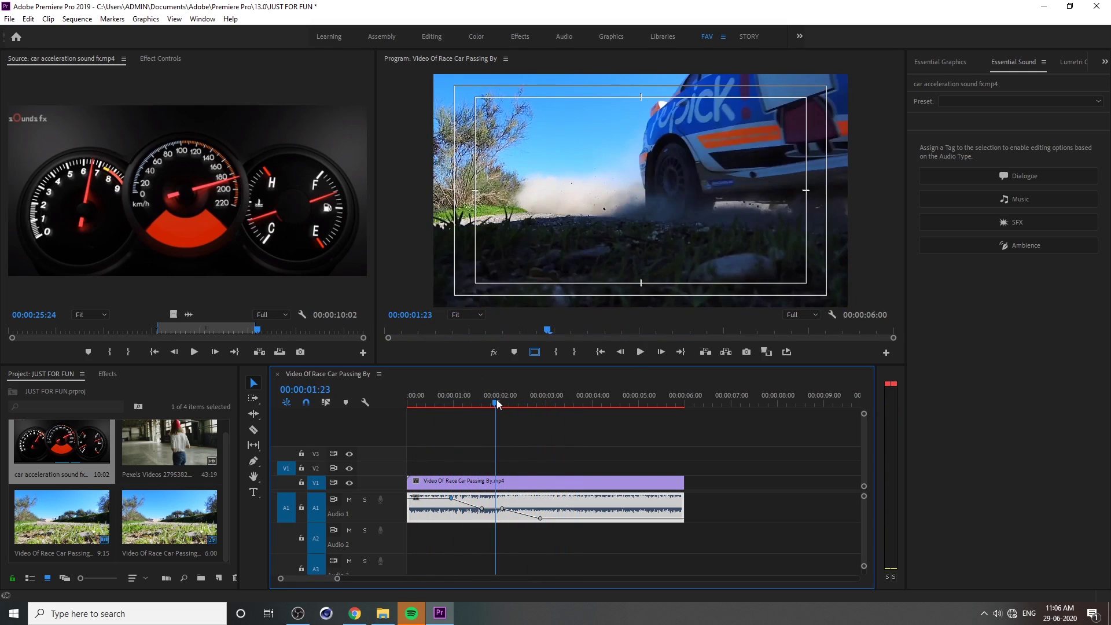
left_click_drag(501, 509, 583, 518)
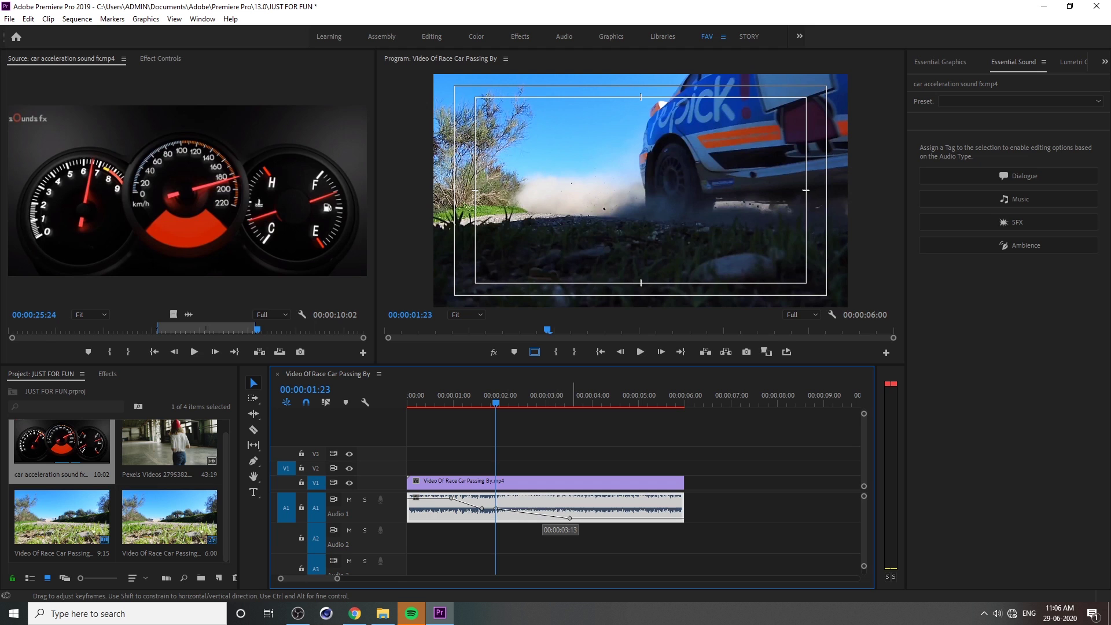
key("space")
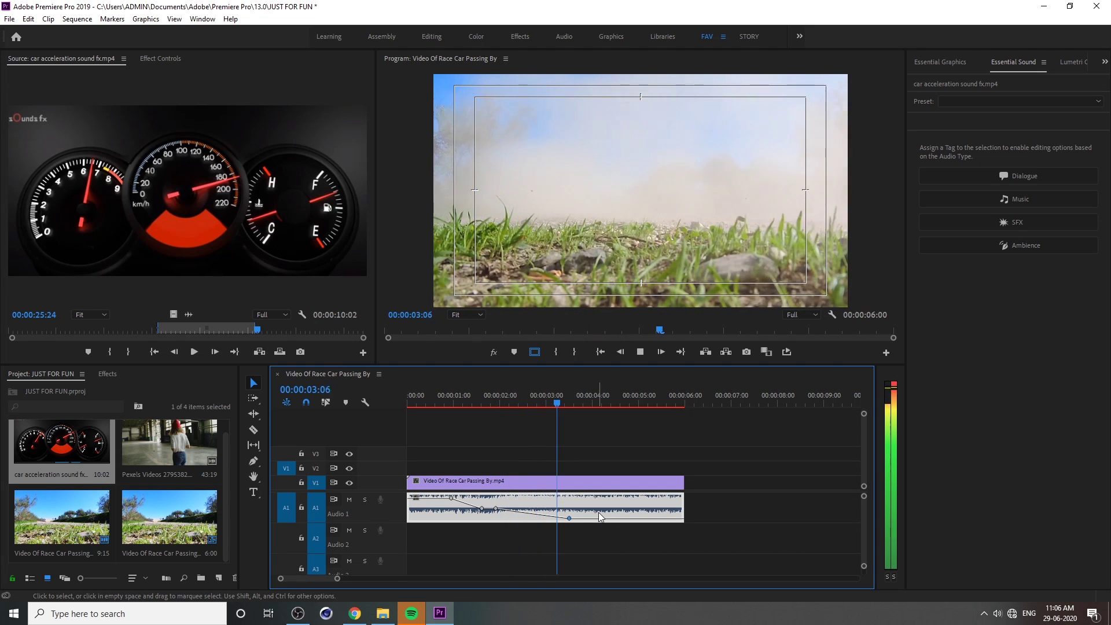
key("space")
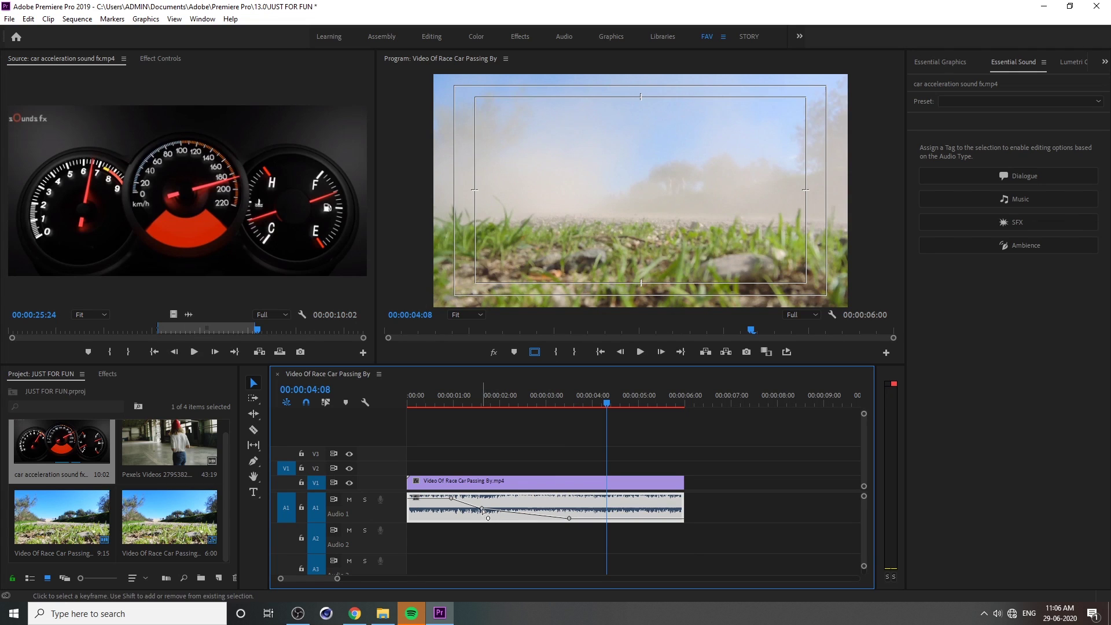
Step: Shift the second pan keyframe to 00:00:01:17 and the first to the clip start, then preview
left_click_drag(482, 508, 494, 509)
left_click_drag(569, 519, 542, 518)
left_click_drag(446, 498, 416, 497)
left_click(411, 395)
key("space")
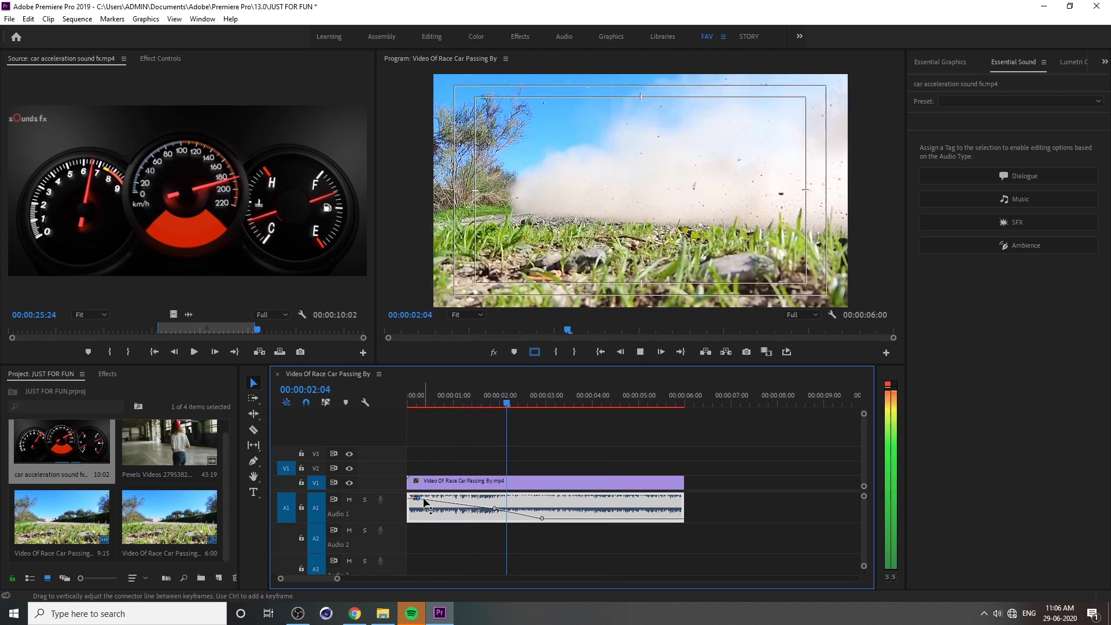
Step: Move the first keyframe to 00:00:00:10 and the last to 00:00:03:23, previewing the result
left_click_drag(417, 498, 426, 498)
left_click(412, 398)
key("space")
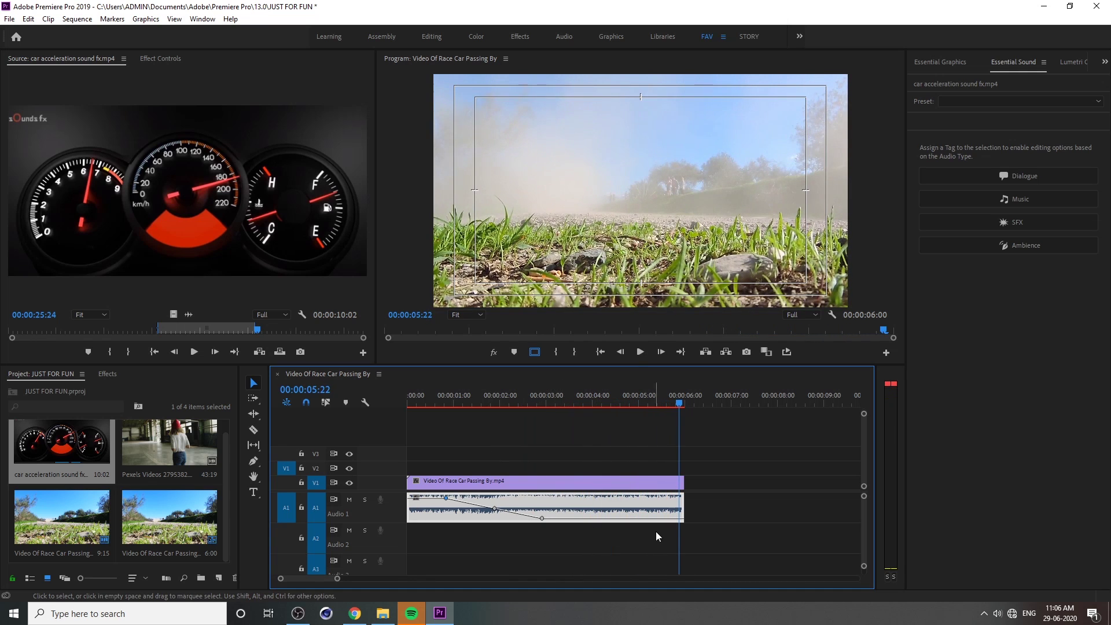
left_click_drag(542, 521, 588, 537)
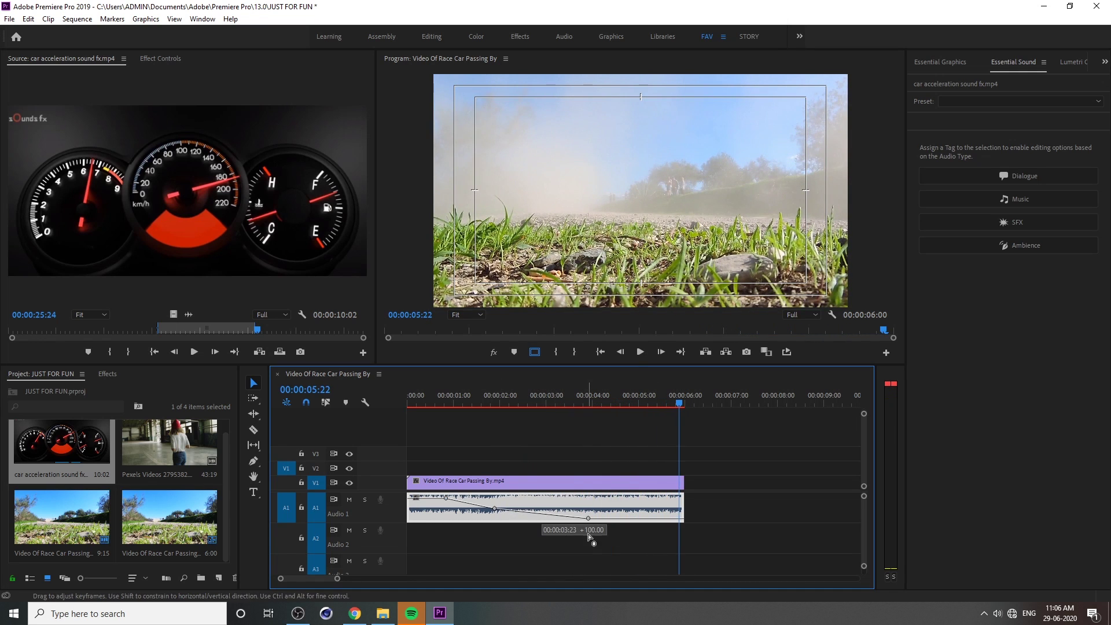
key("space")
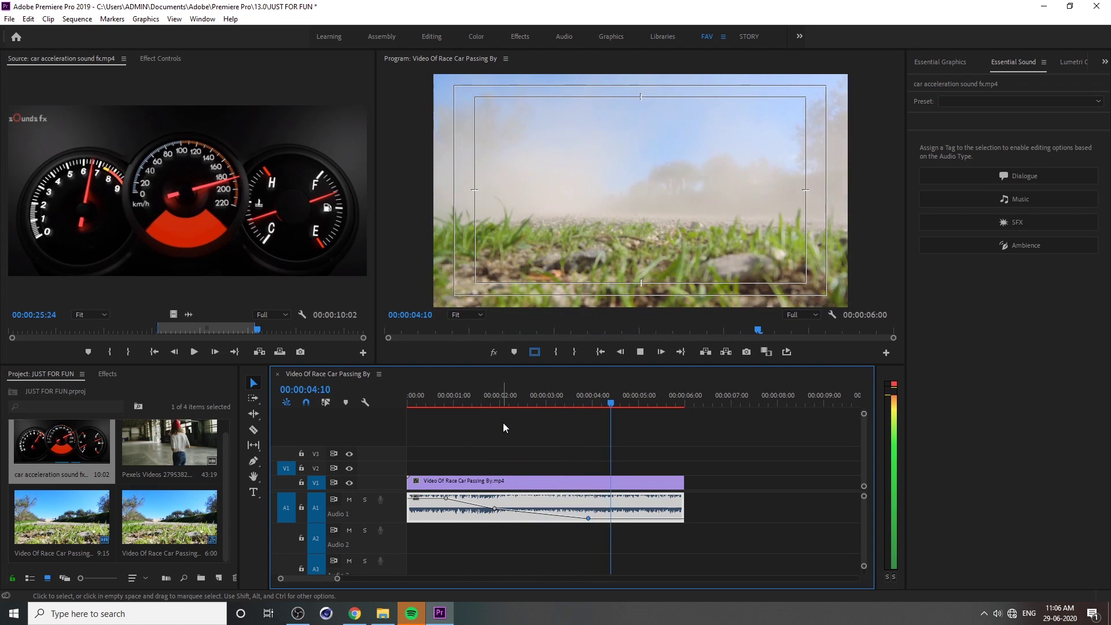
key("space")
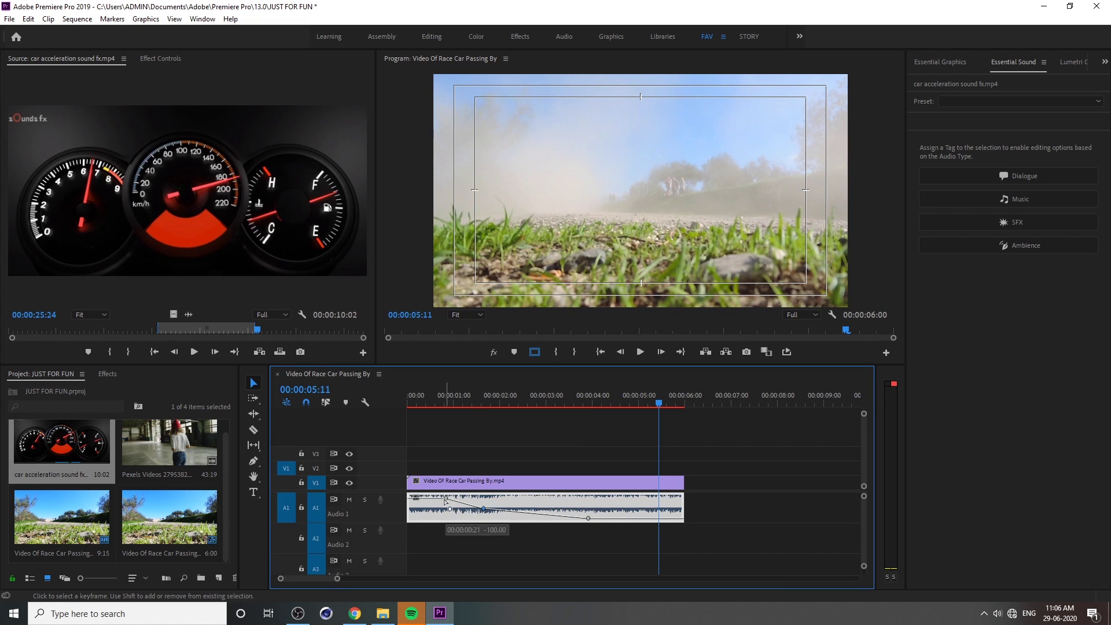
Step: Pull the last pan keyframe back to 00:00:02:24, preview, and park at 00:00:01:23
left_click(417, 398)
key("space")
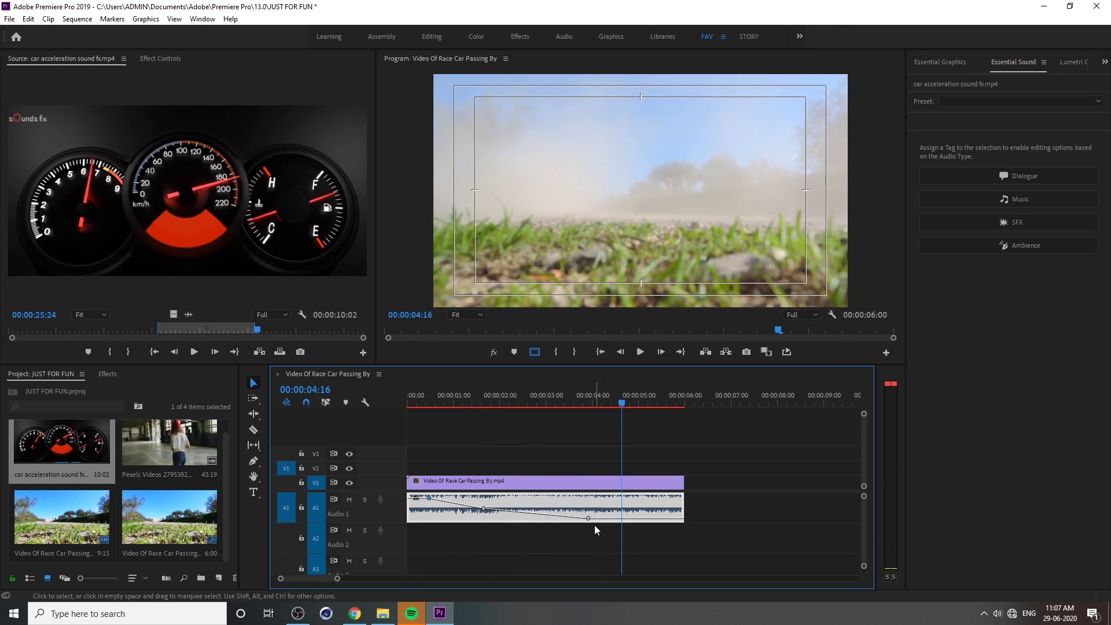
left_click_drag(587, 520, 543, 518)
left_click(441, 407)
key("space")
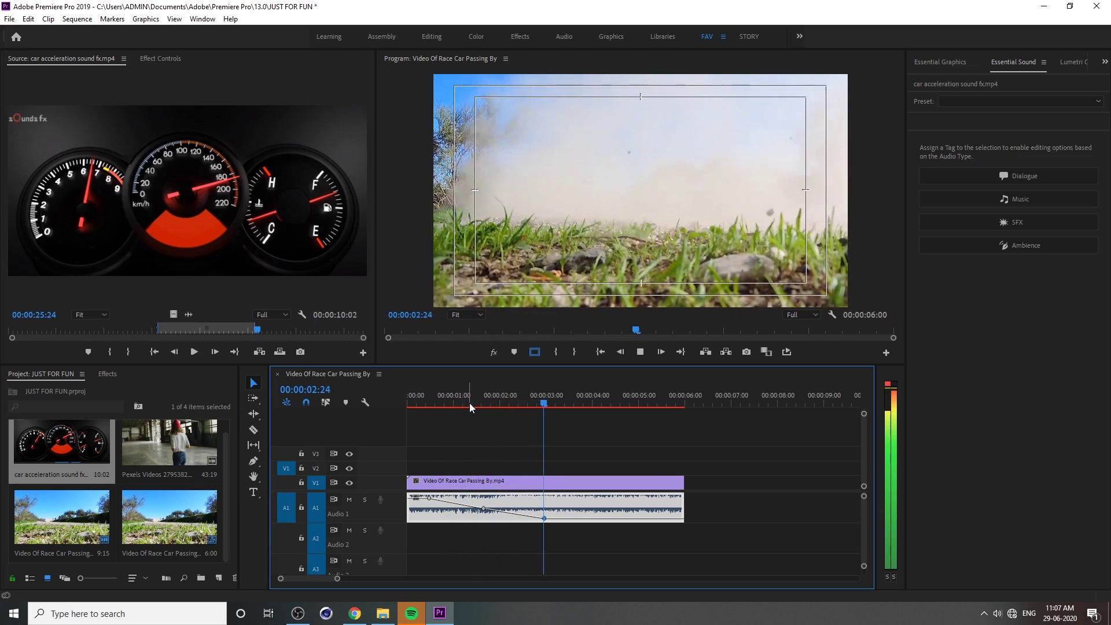
key("space")
left_click_drag(469, 407, 498, 412)
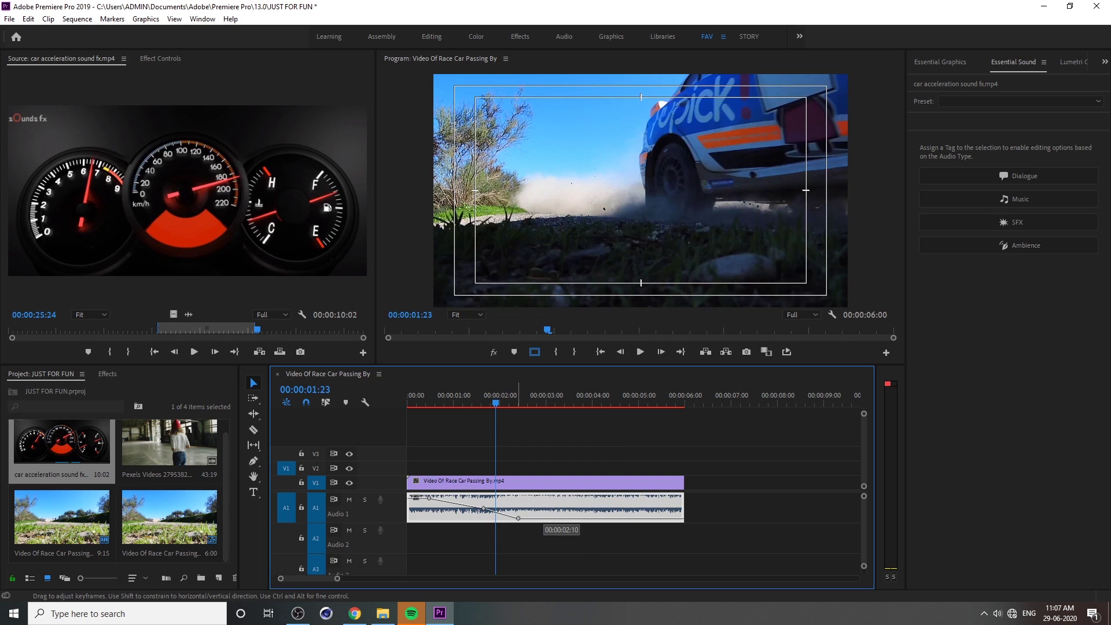
left_click(447, 408)
left_click(441, 399)
key("space")
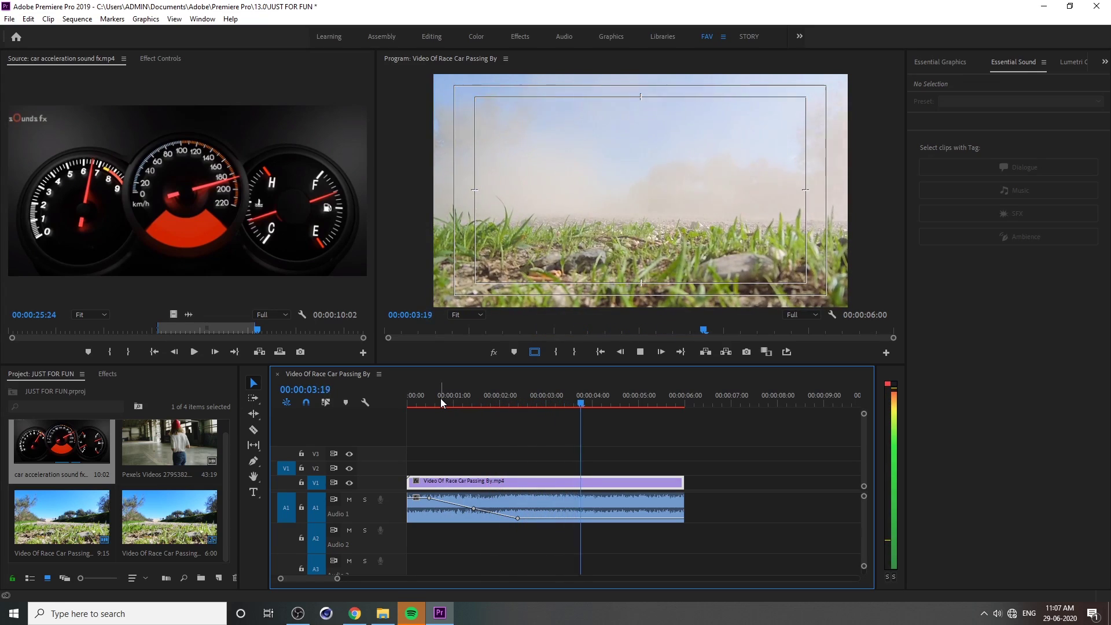
left_click(425, 405)
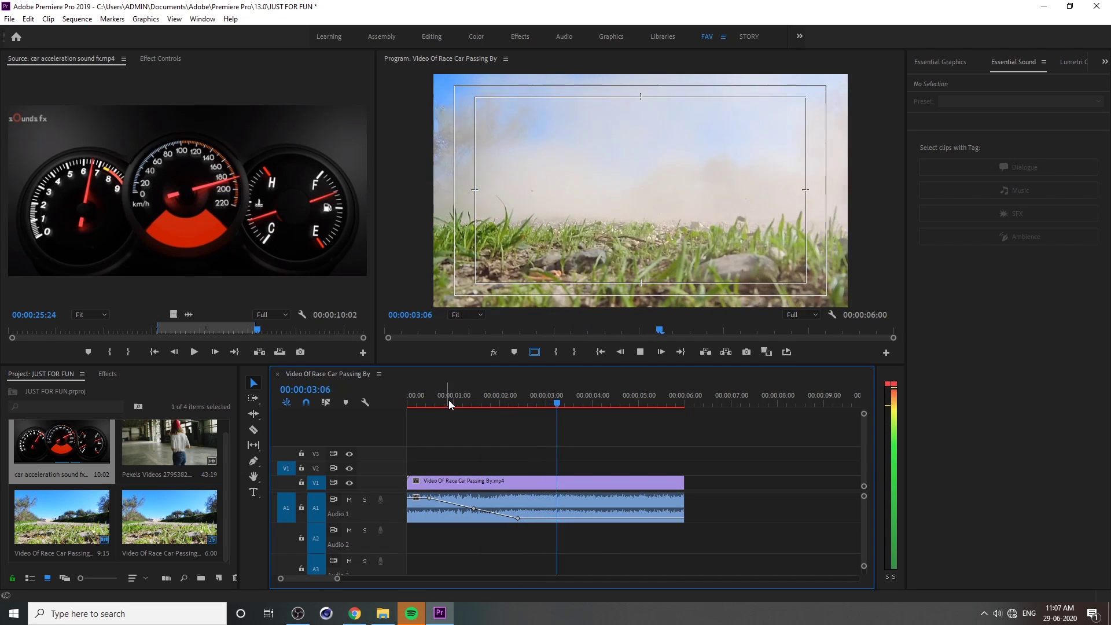
left_click(448, 405)
left_click_drag(431, 501, 415, 498)
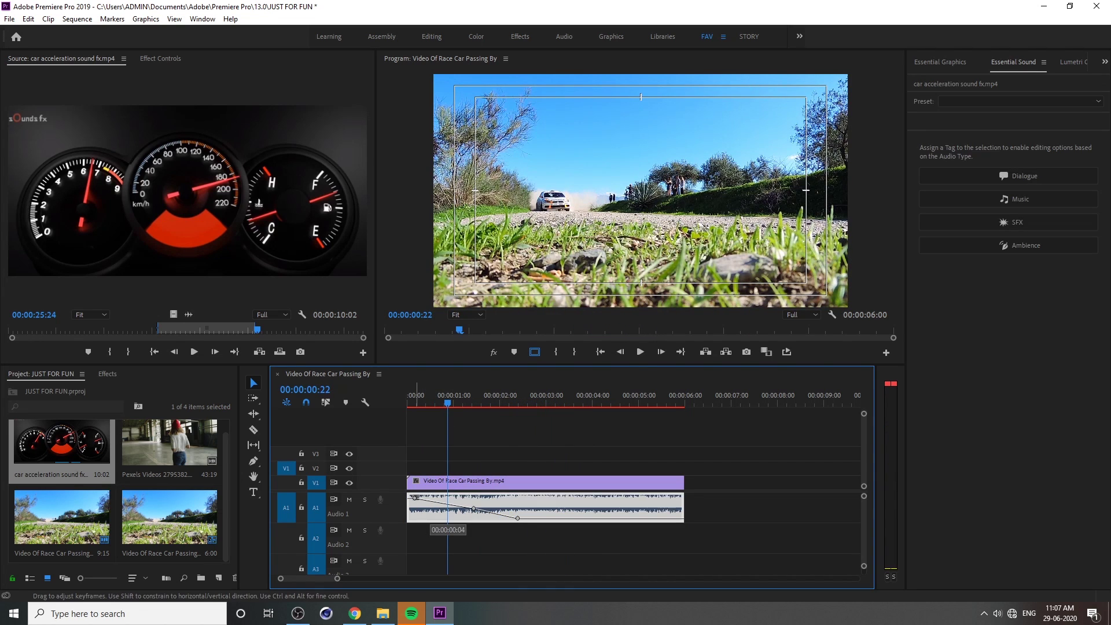
left_click(416, 406)
key("space")
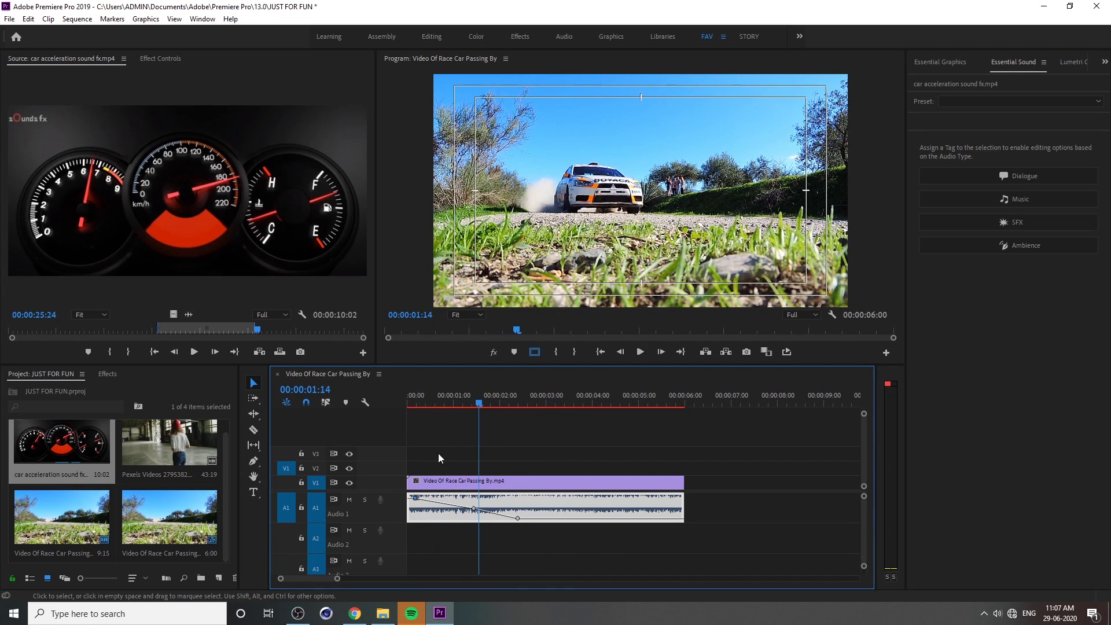
left_click(429, 389)
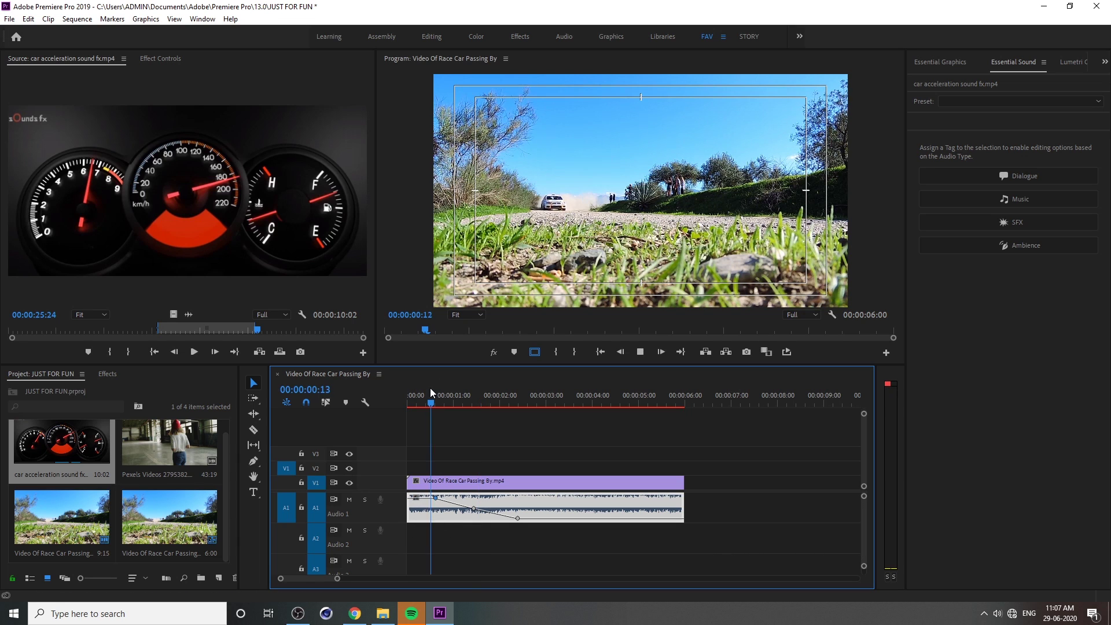
left_click(429, 389)
left_click_drag(431, 387, 449, 398)
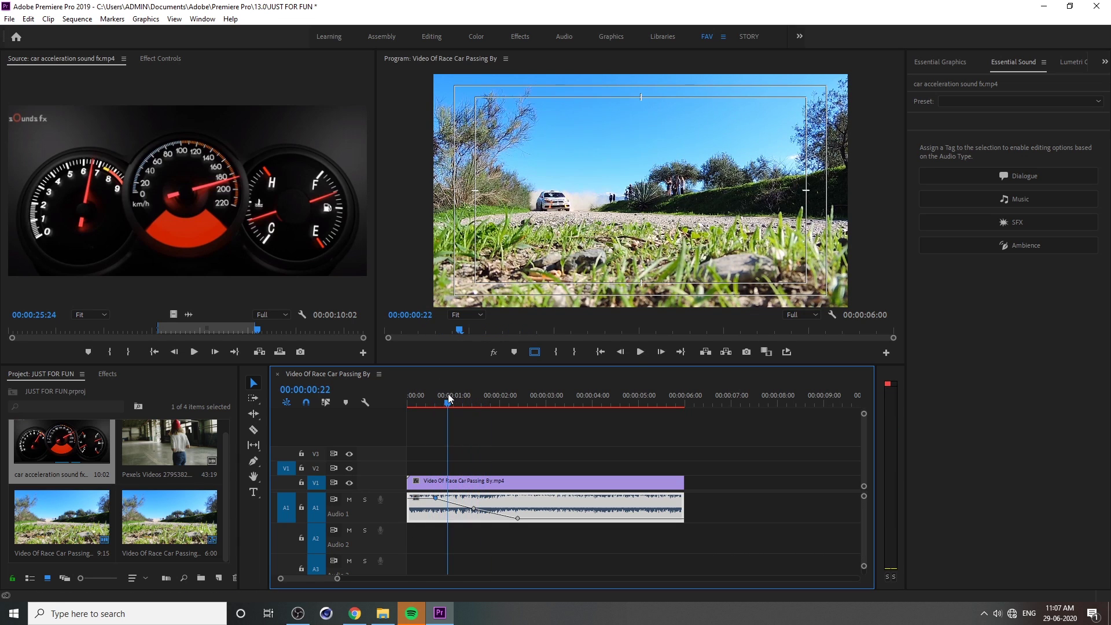
left_click(416, 387)
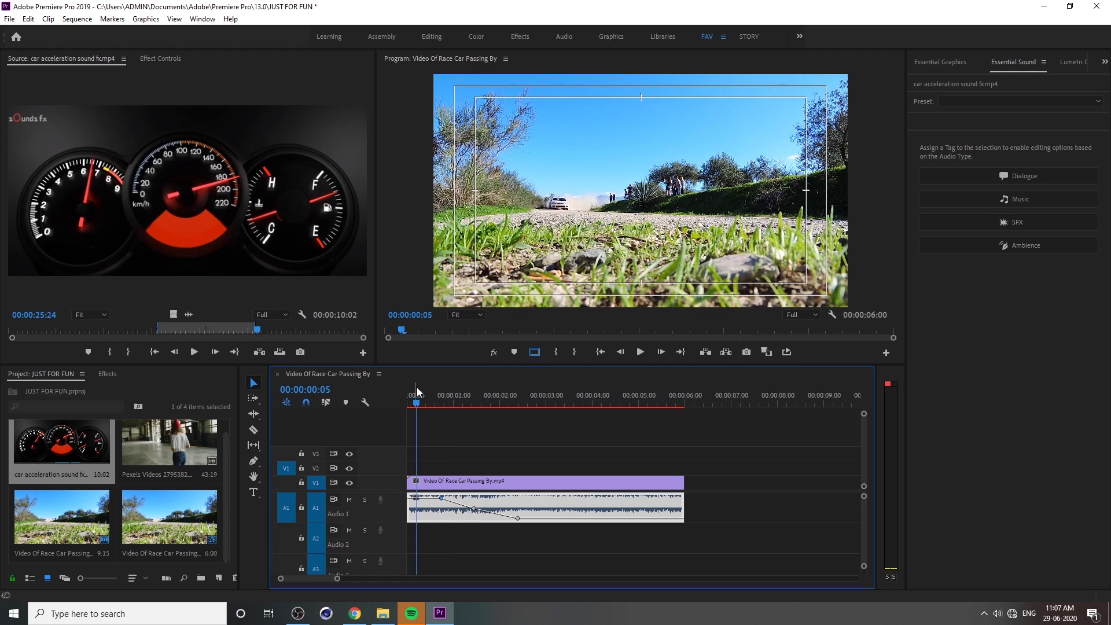
key("space")
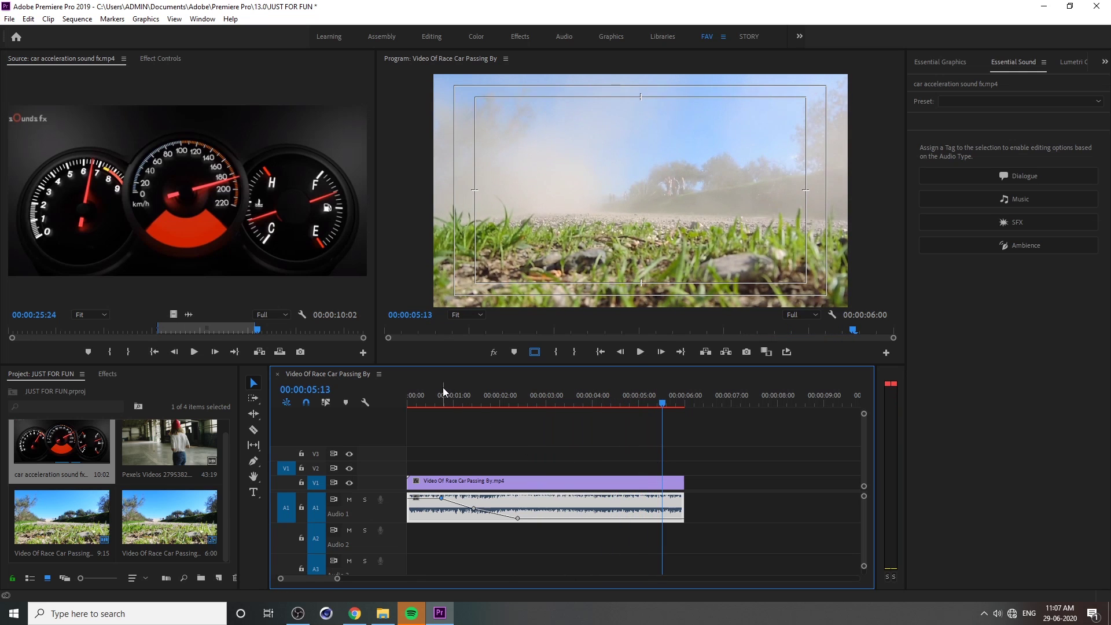
left_click(468, 394)
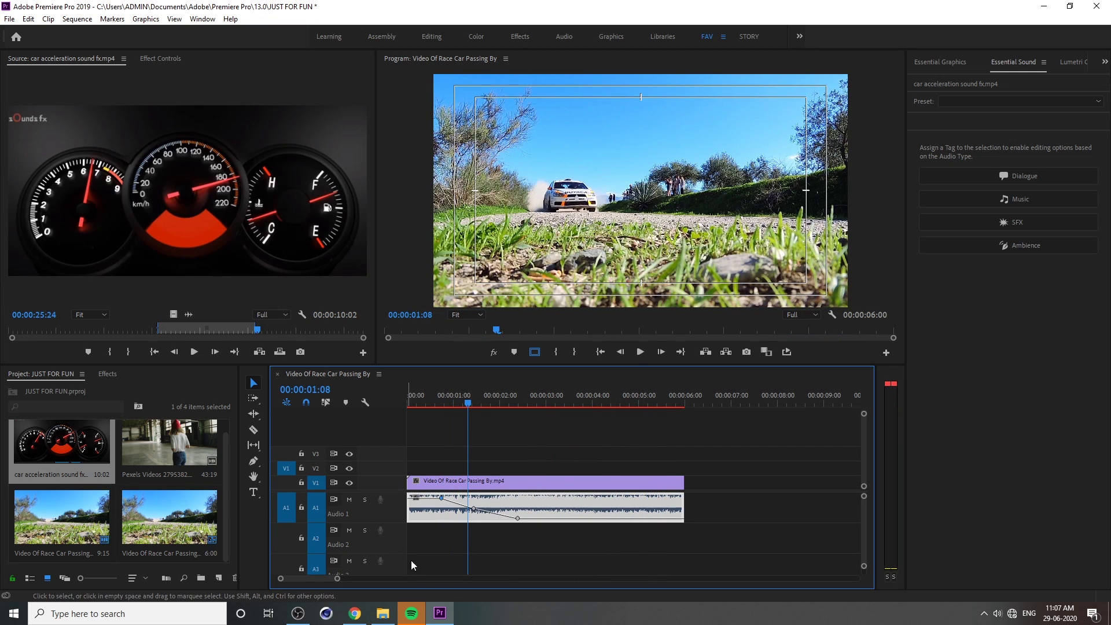
Step: Switch the A1 acceleration clip's keyframe display from Panner Balance to Volume > Level
right_click(414, 498)
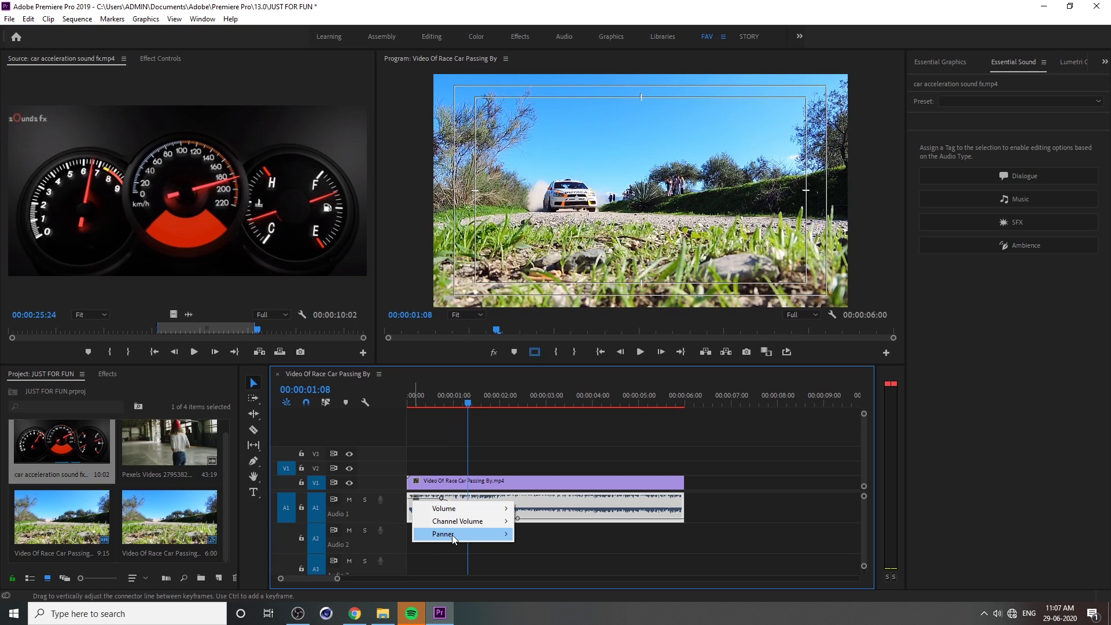
scroll(416, 507, "down", 5)
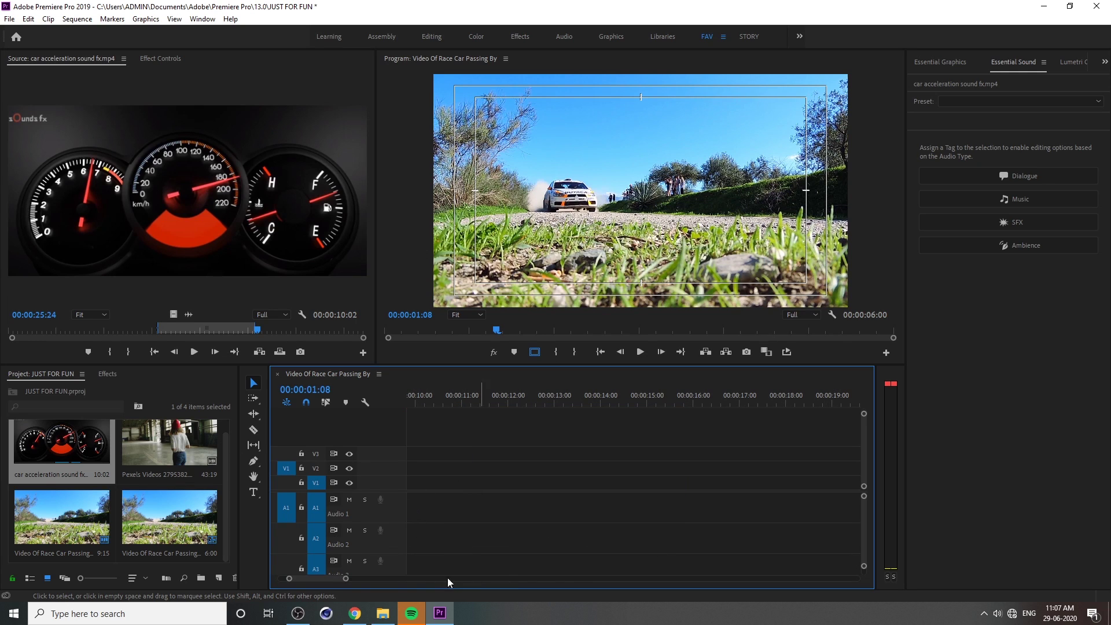
left_click_drag(334, 577, 288, 574)
left_click(470, 547)
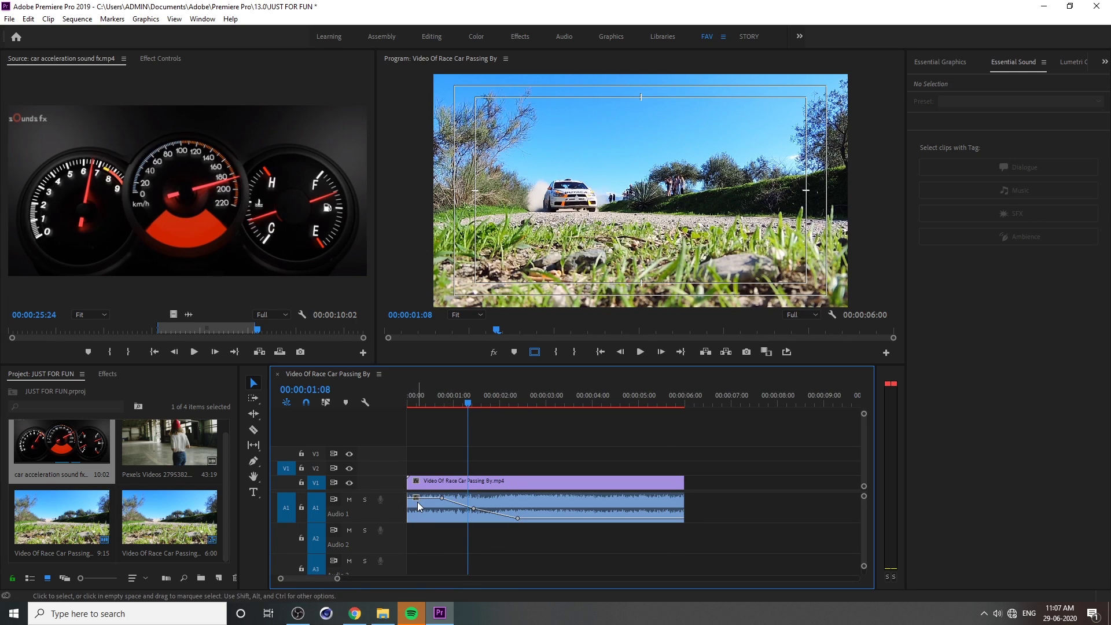
right_click(429, 512)
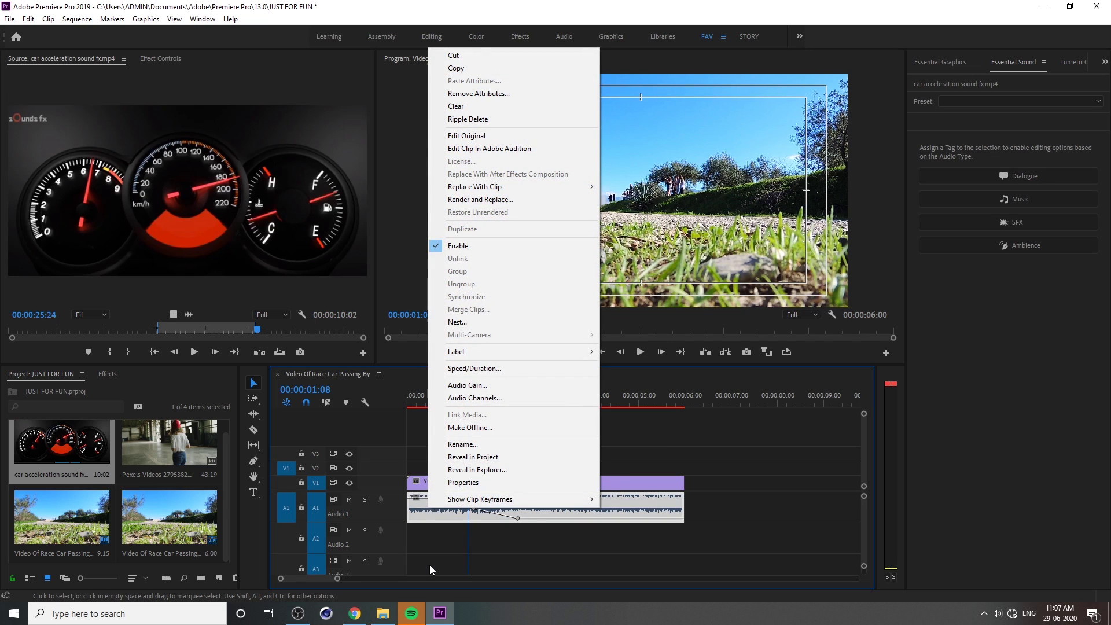
left_click(431, 570)
left_click(416, 496)
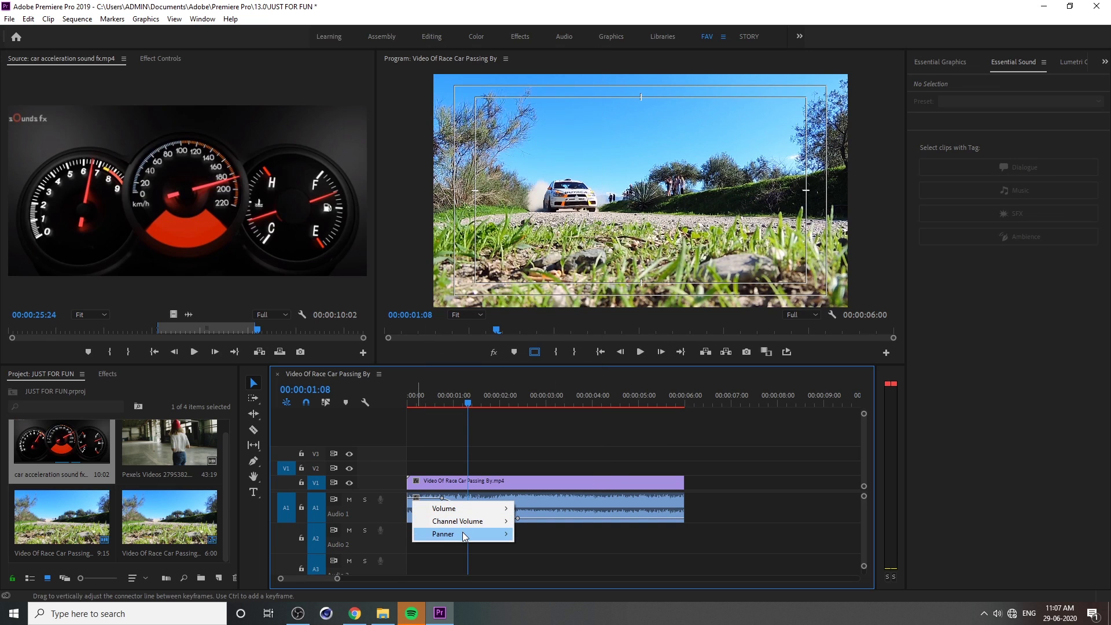
mouse_move(466, 523)
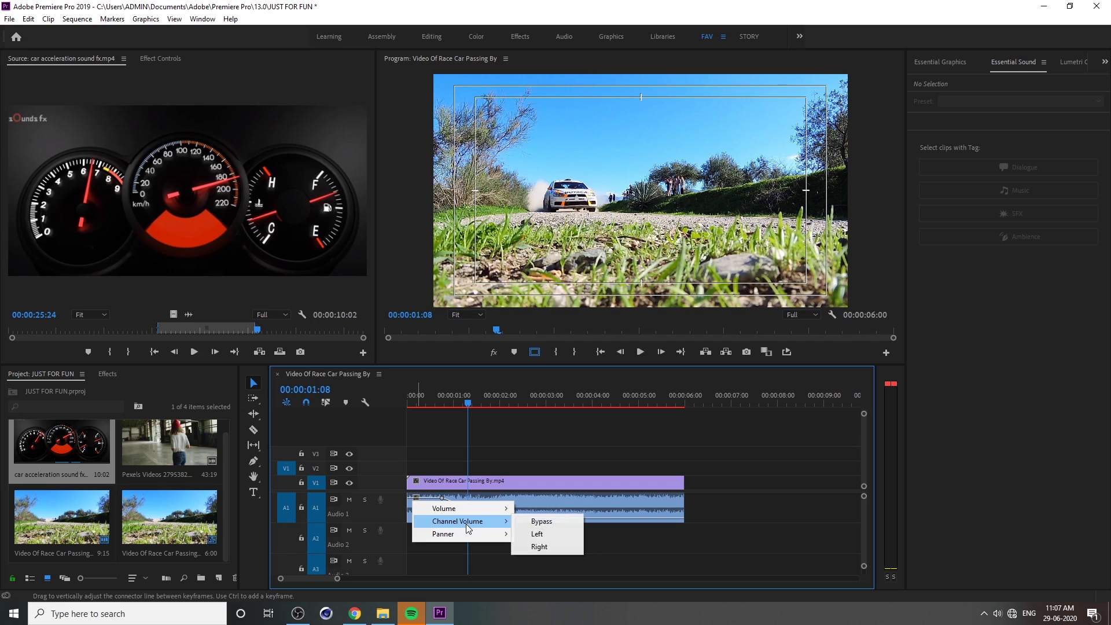
left_click(560, 522)
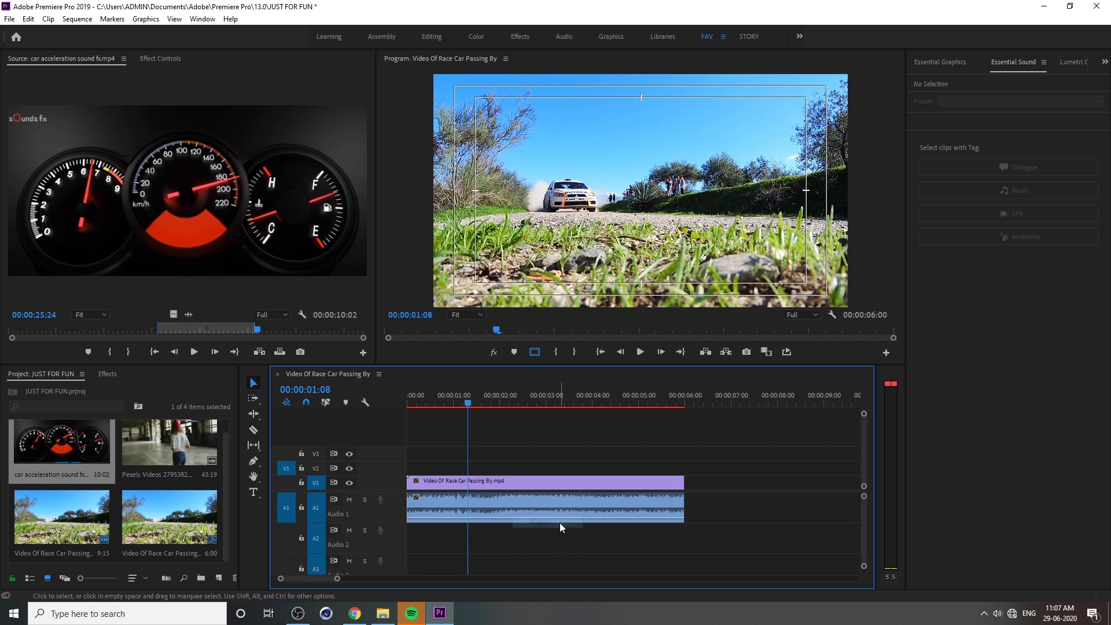
left_click(415, 498)
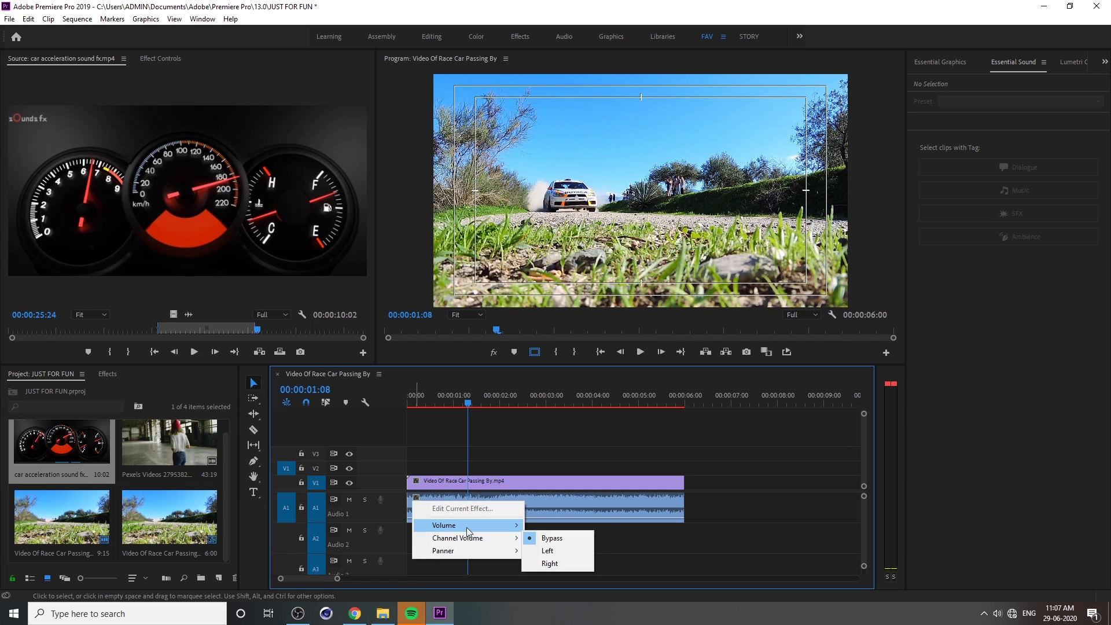
mouse_move(466, 526)
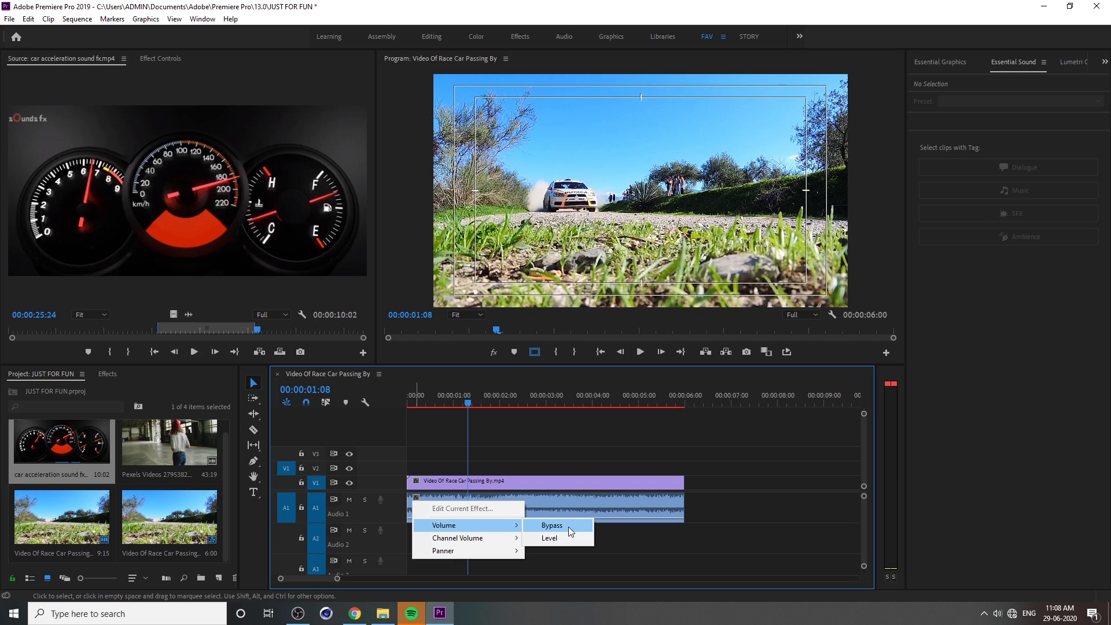
left_click(565, 540)
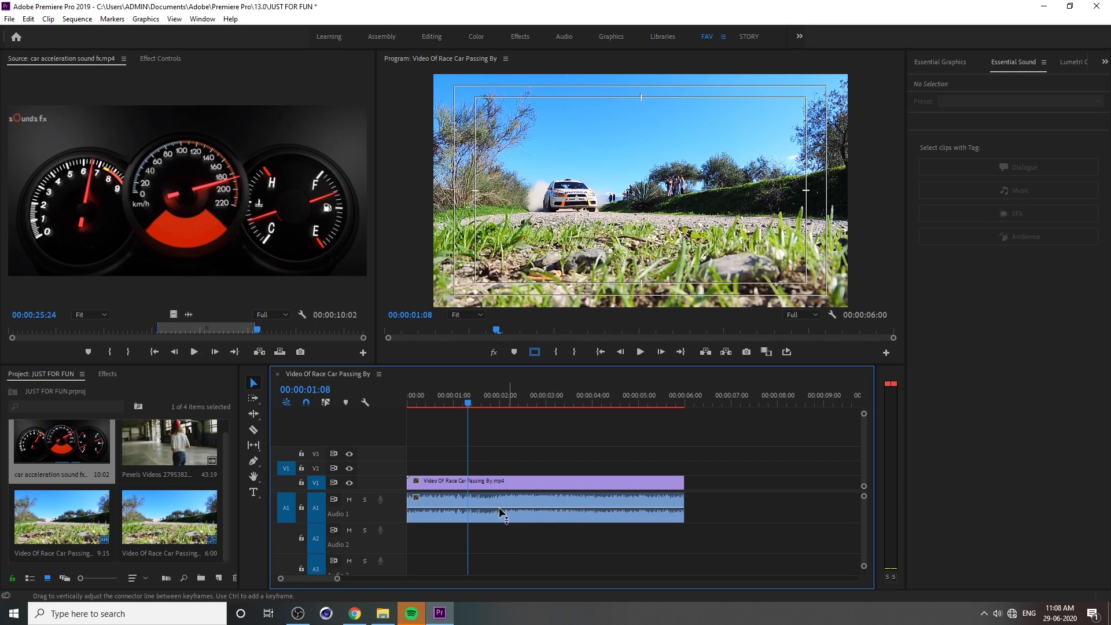
Step: Add volume keyframes and raise the clip-start one to 6.02 dB, then listen
left_click(467, 508, "ctrl")
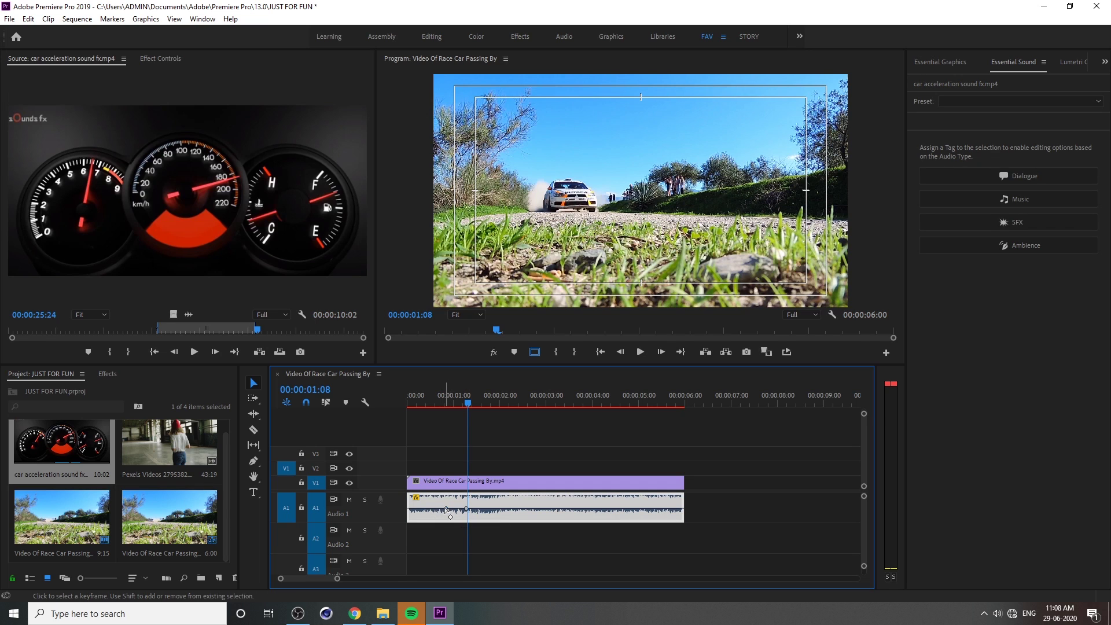
left_click_drag(445, 509, 415, 496)
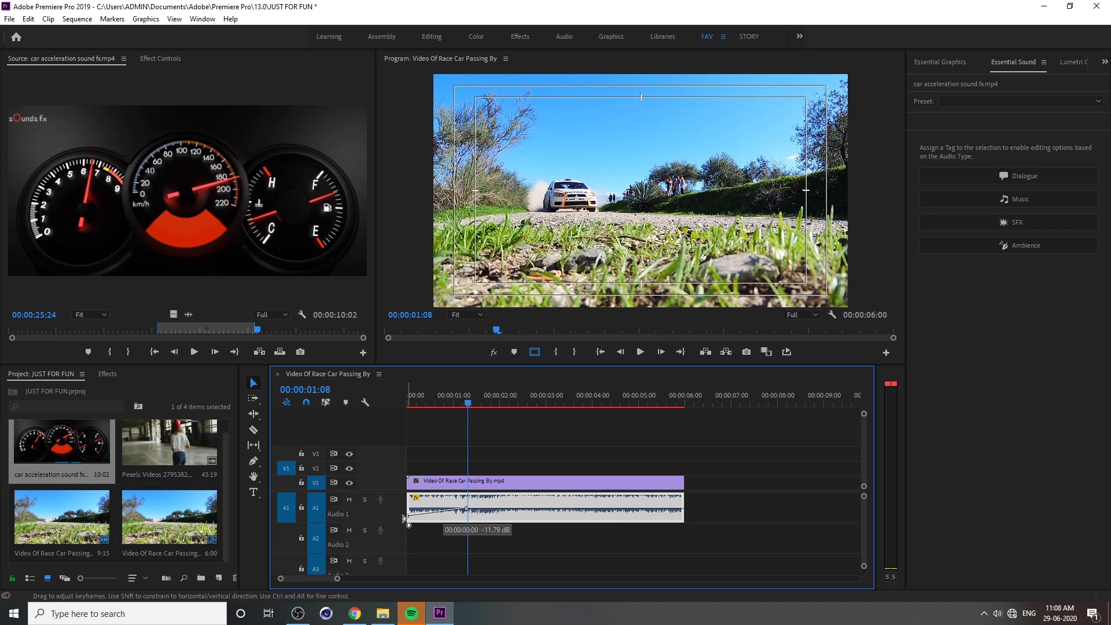
key("space")
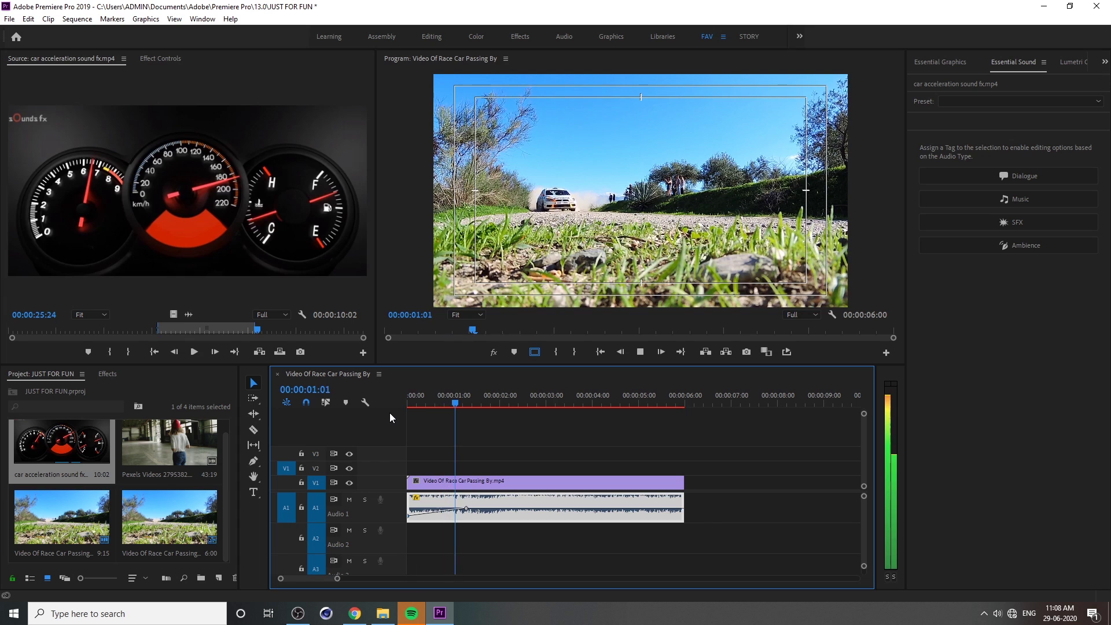
key("space")
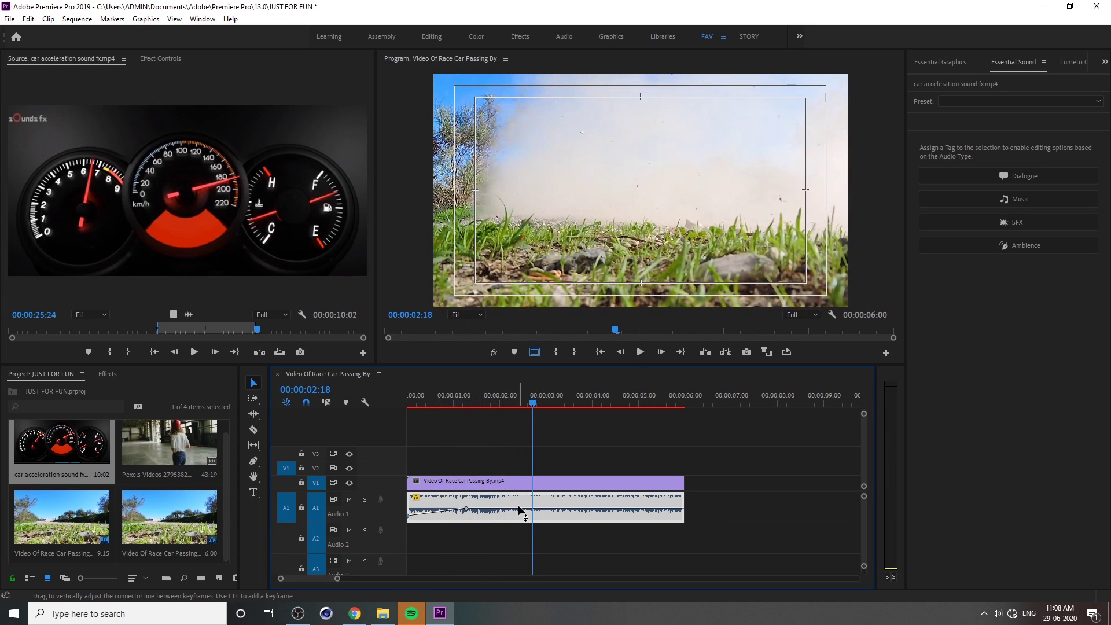
Step: Drop the later volume keyframe to -30.88 dB and replay the fade
left_click_drag(568, 509, 658, 518)
key("space")
key("space")
left_click(484, 399)
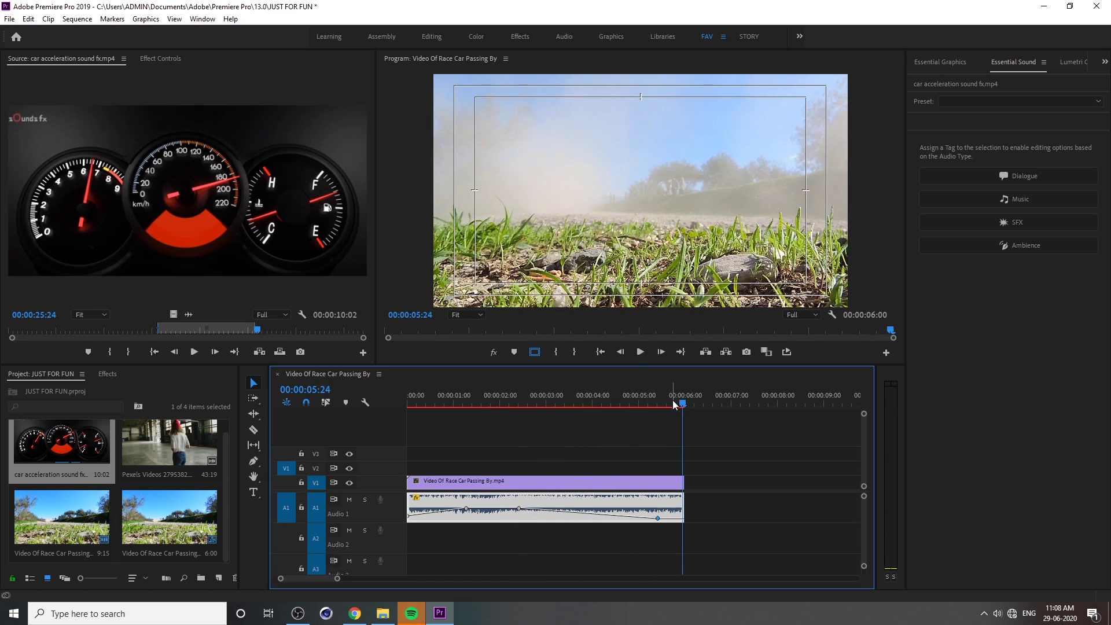
key("space")
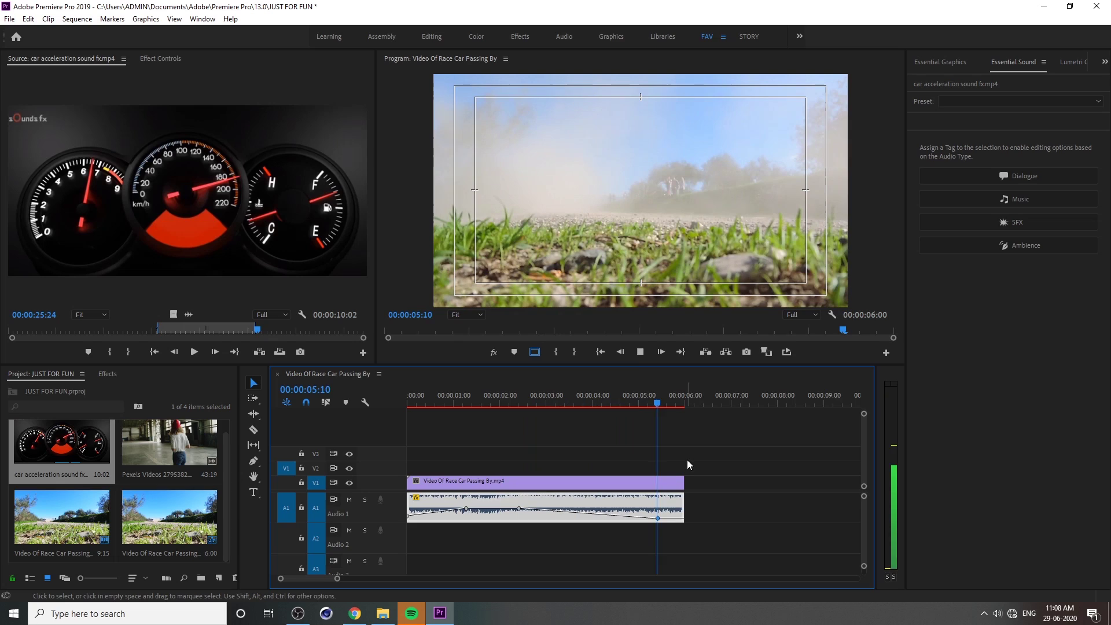
key("space")
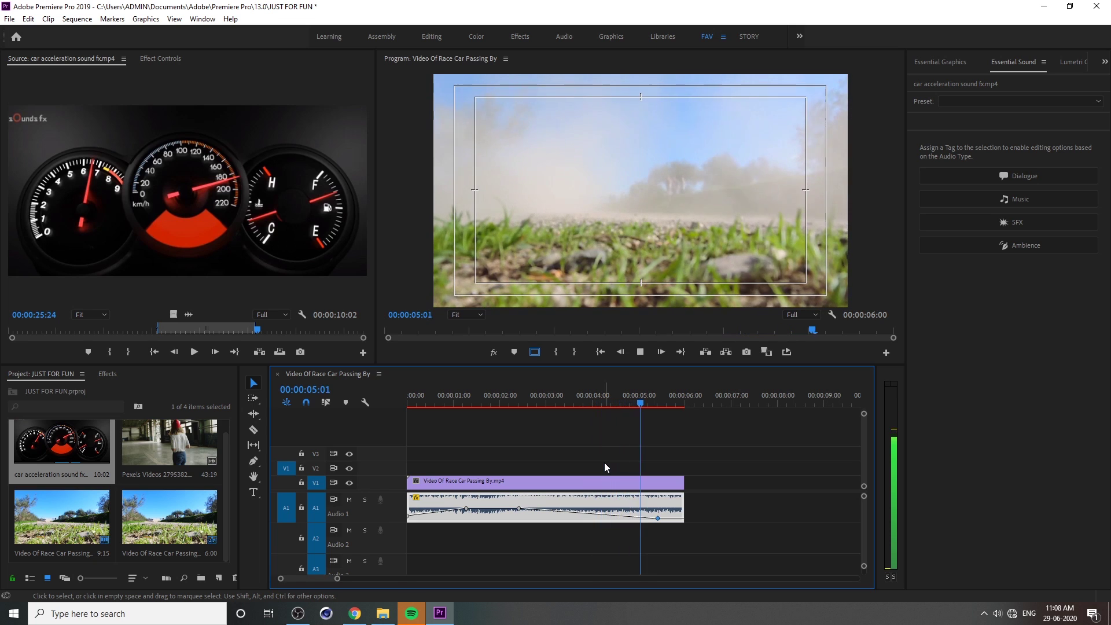
key("space")
left_click(604, 463)
left_click_drag(656, 408, 408, 405)
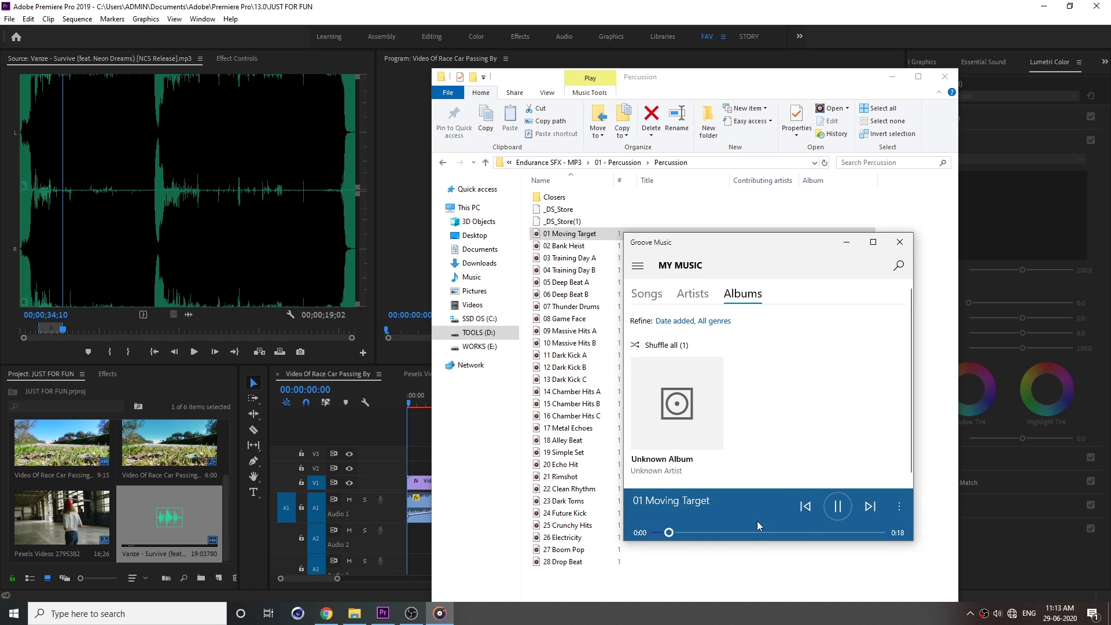
Step: Preview 12 Dark Kick B and switch audio output to the Realtek speakers
double_click(665, 367)
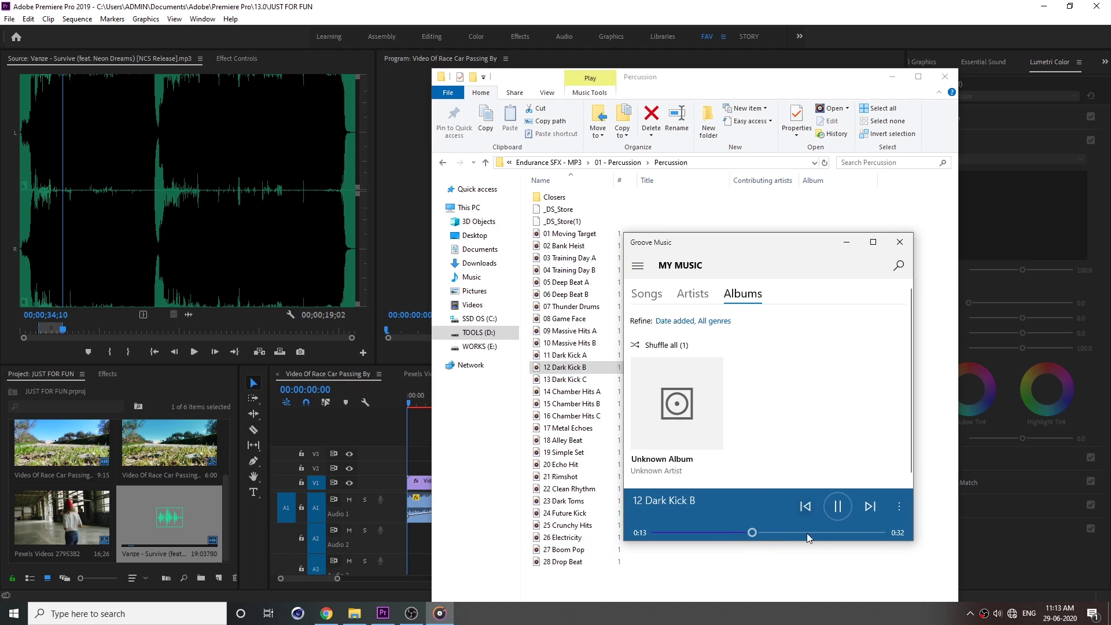
left_click(997, 613)
left_click(1008, 562)
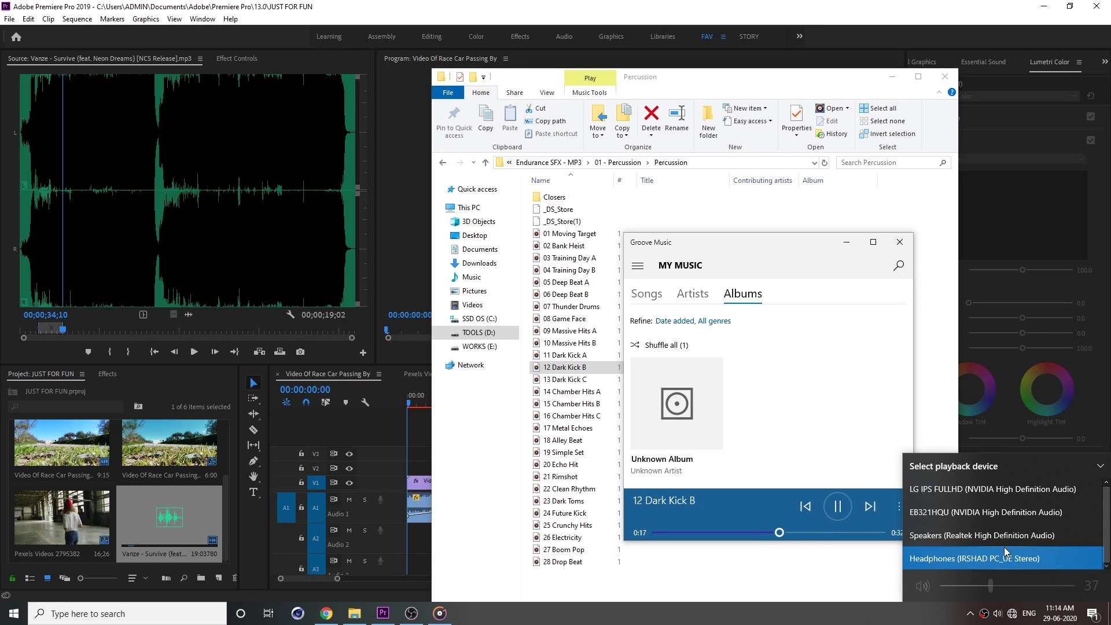
left_click(1005, 544)
left_click(746, 531)
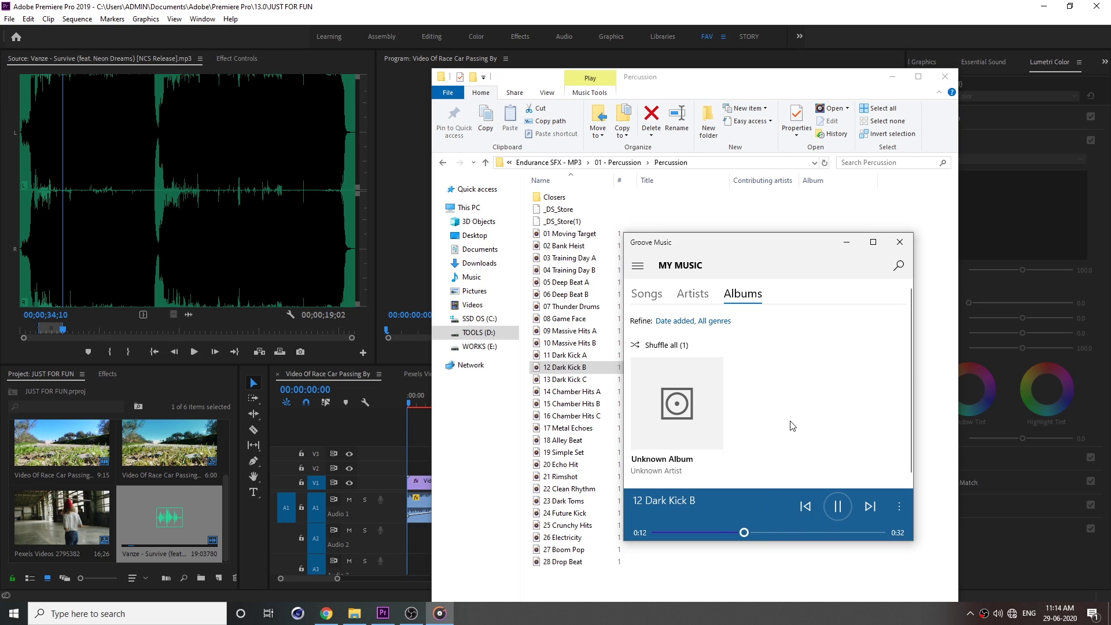
Step: Audition 07 Coldness in Moments, then open 03 - Whooshes > Whooshes and preview 05 Exhale A
left_click(899, 242)
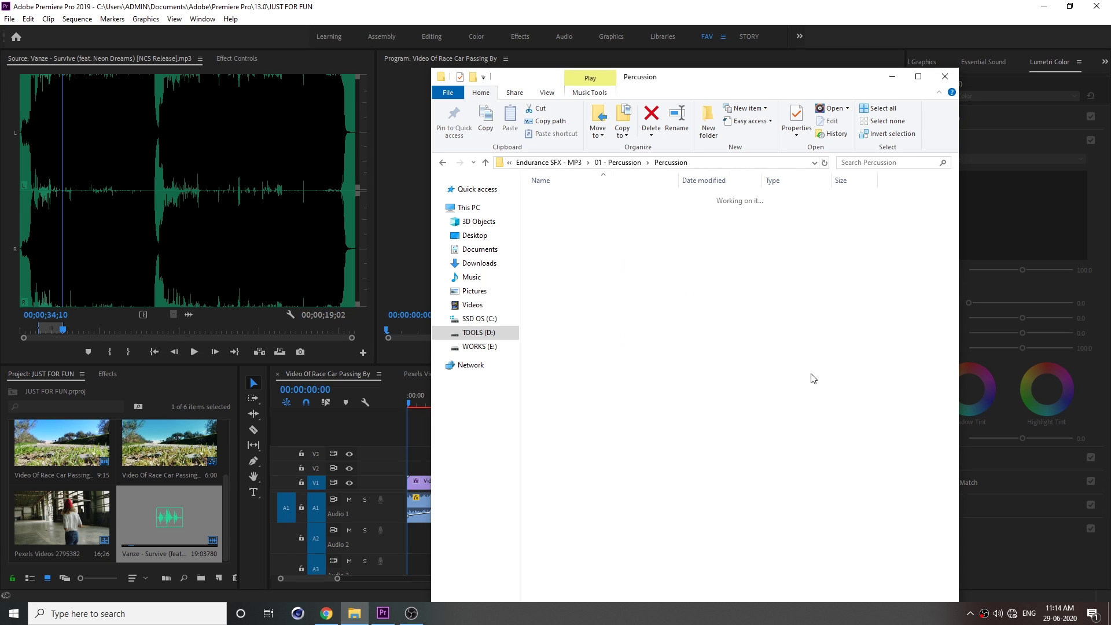
double_click(564, 269)
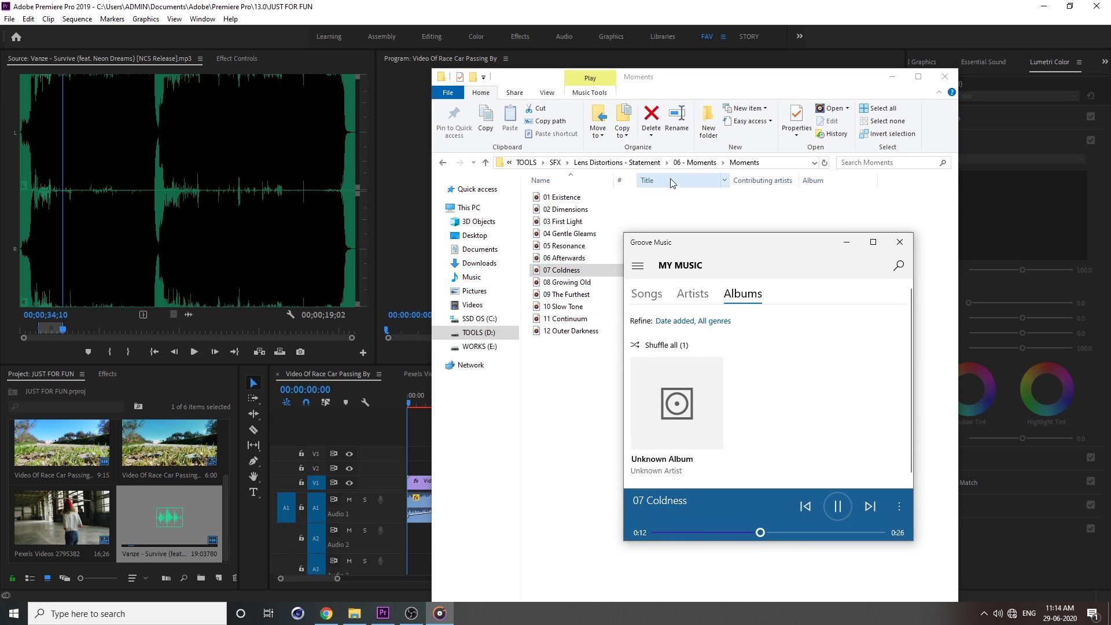
left_click(706, 165)
key("alt+Left")
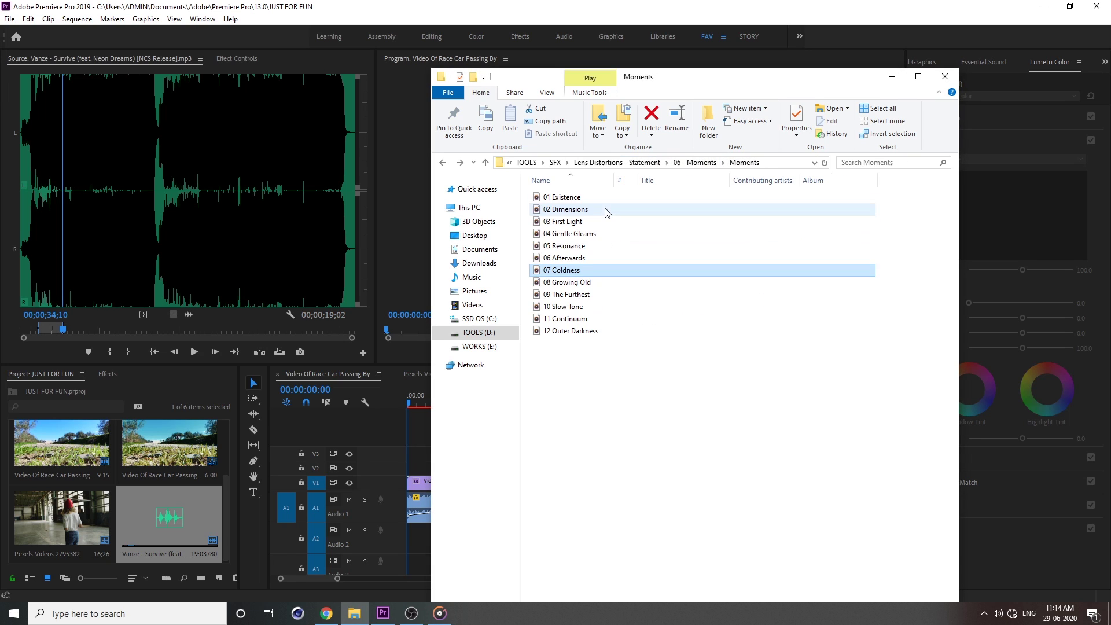
key("alt+Up")
key("alt+Up")
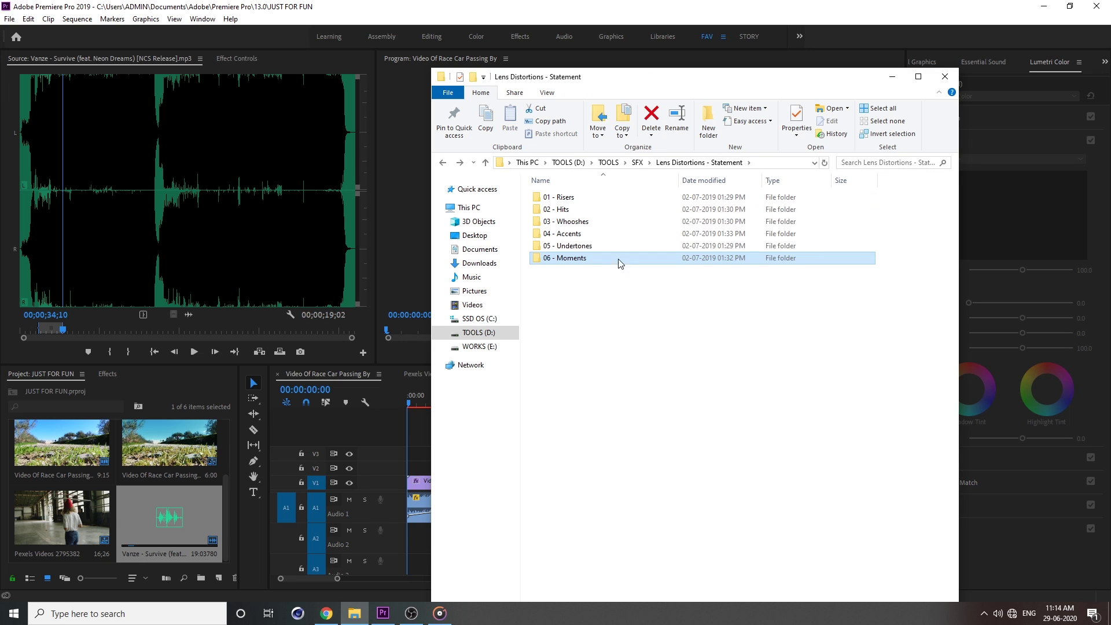
double_click(585, 227)
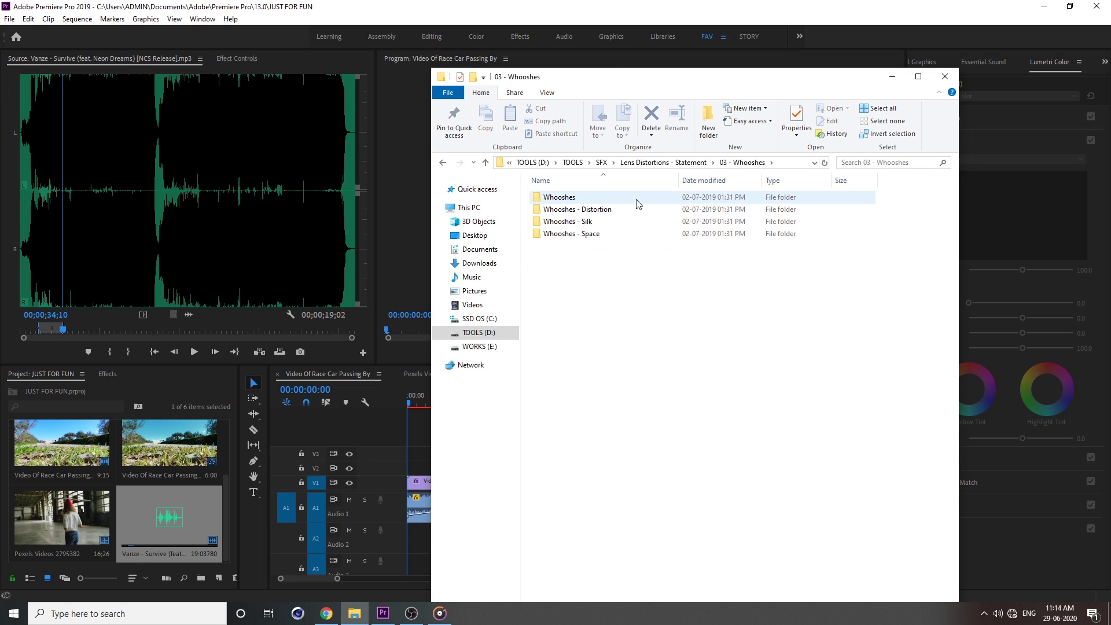
double_click(590, 197)
double_click(593, 246)
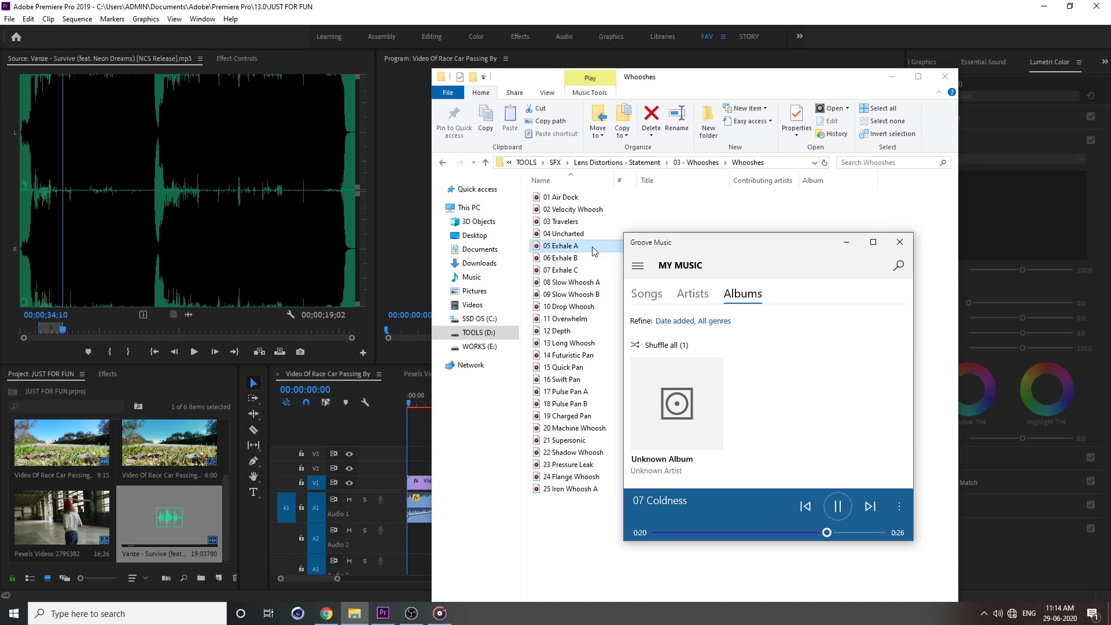
Step: Preview 01 Air Dock and 02 Velocity Whoosh, then drag 02 Velocity Whoosh into Premiere
left_click(577, 197)
double_click(577, 197)
left_click(594, 202)
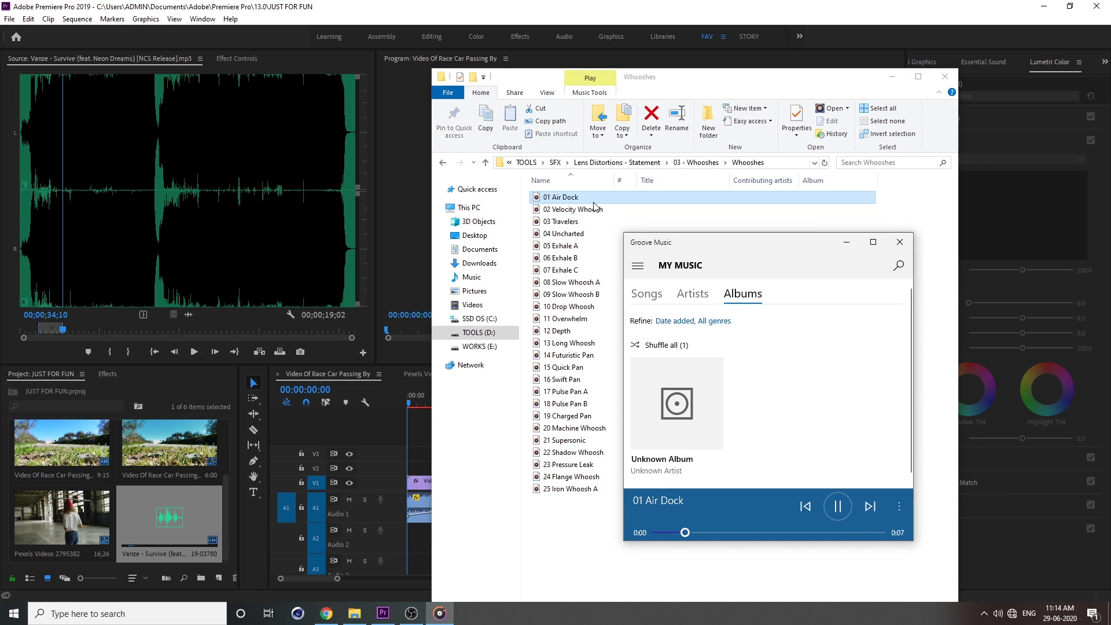
double_click(597, 211)
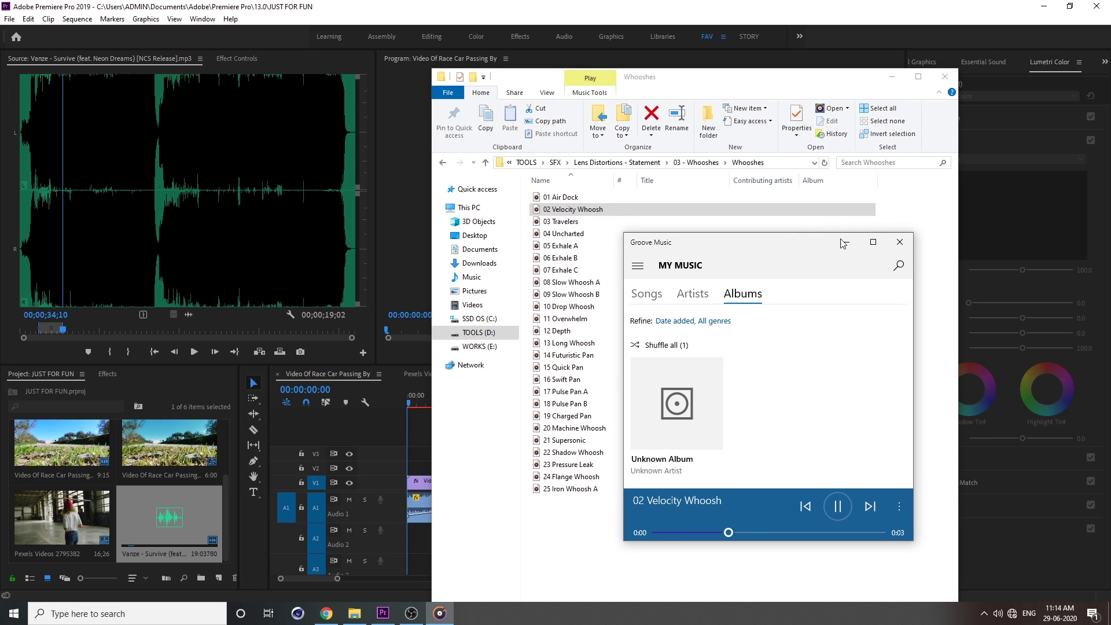
left_click(910, 242)
left_click_drag(579, 211, 509, 530)
Step: Preview the race-car sequence and shift the Velocity Whoosh on A2 a few frames later
left_click(168, 522)
key("space")
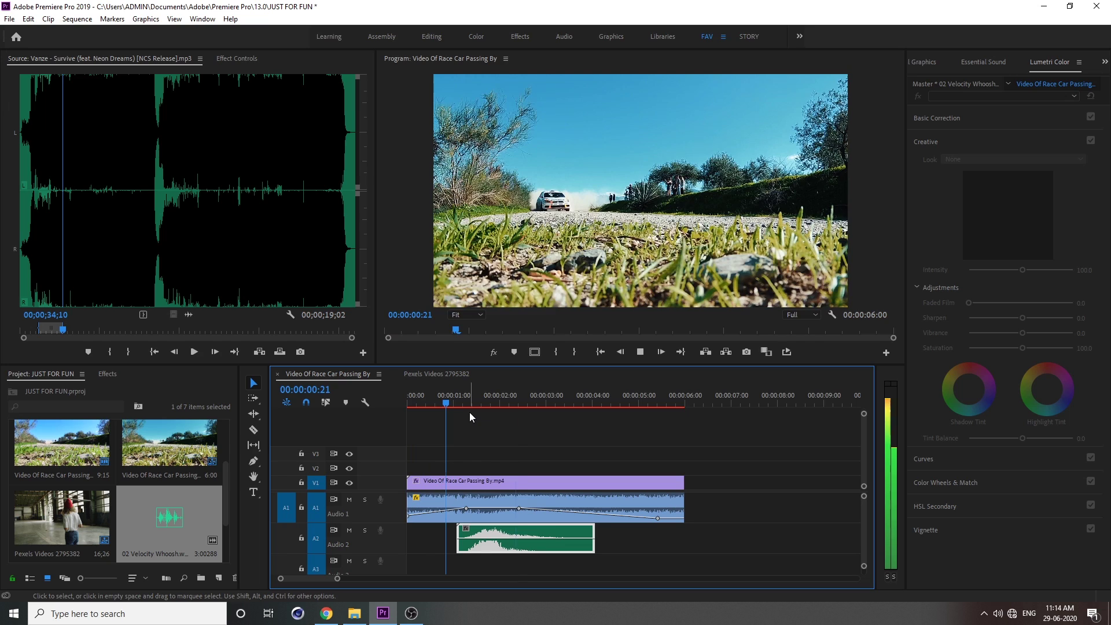
left_click(453, 393)
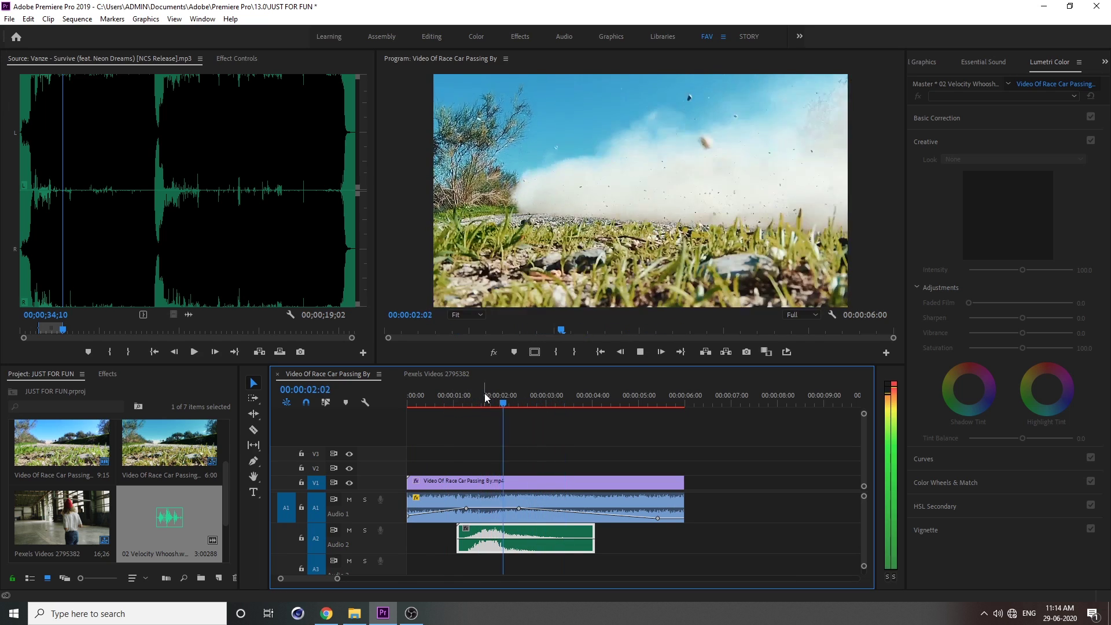
key("space")
left_click_drag(499, 537, 518, 537)
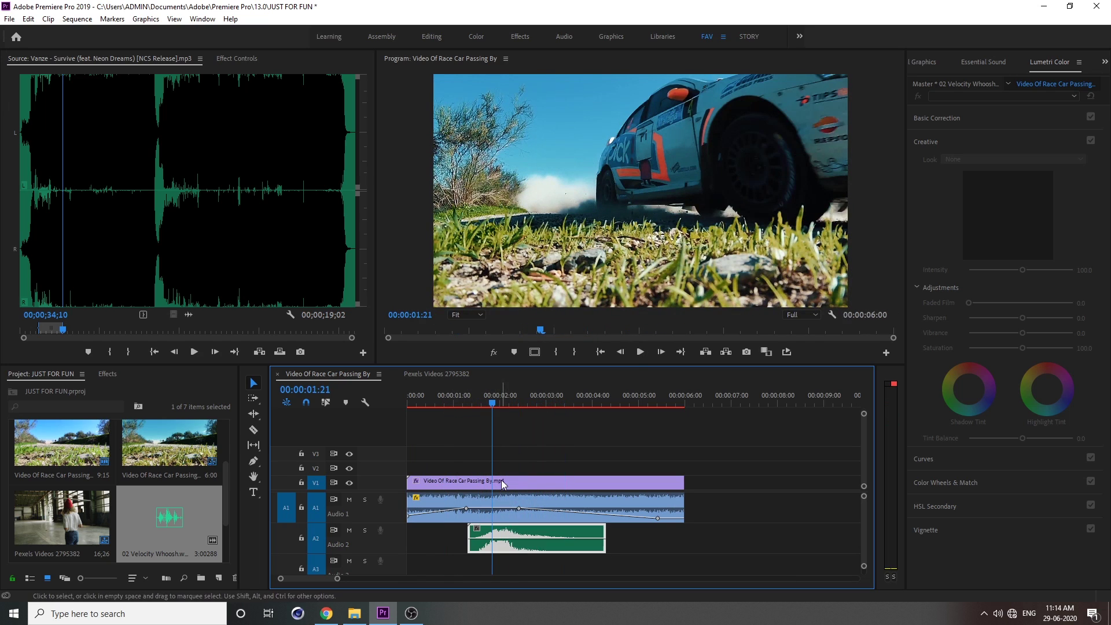
key("space")
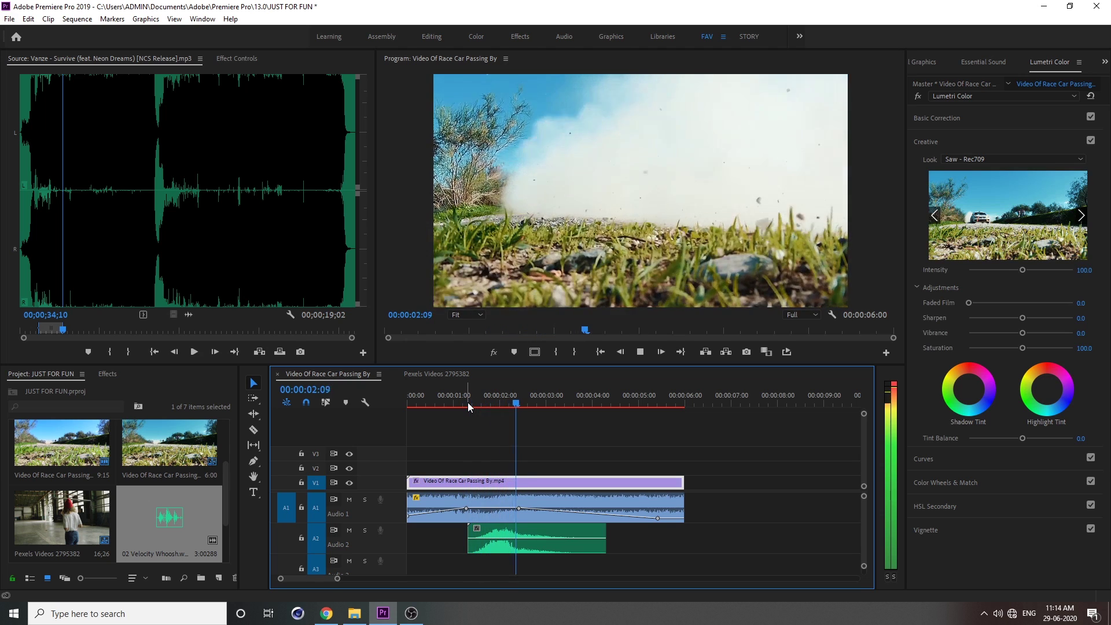
key("space")
Step: Lower the Velocity Whoosh volume slightly and replay from about one second in
left_click_drag(520, 537, 517, 543)
left_click(470, 398)
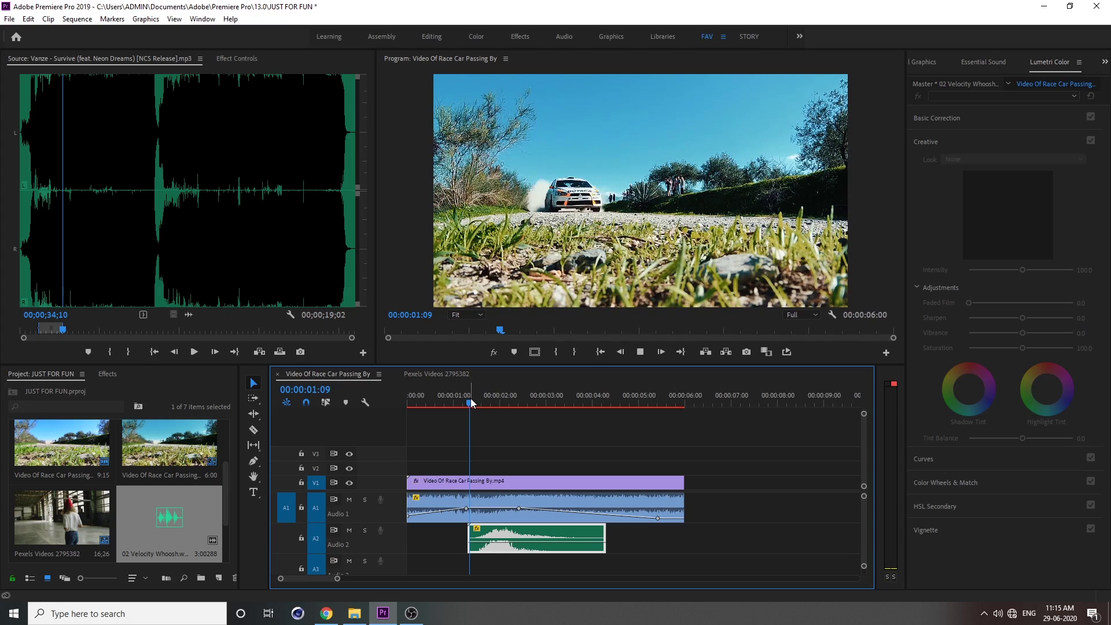
key("space")
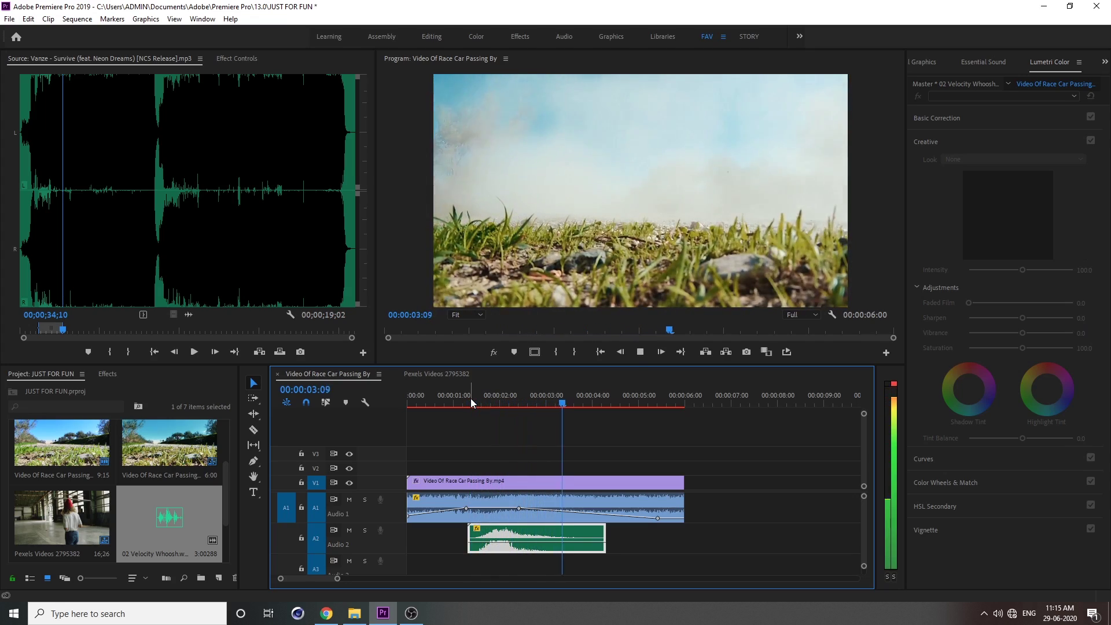
left_click(470, 398)
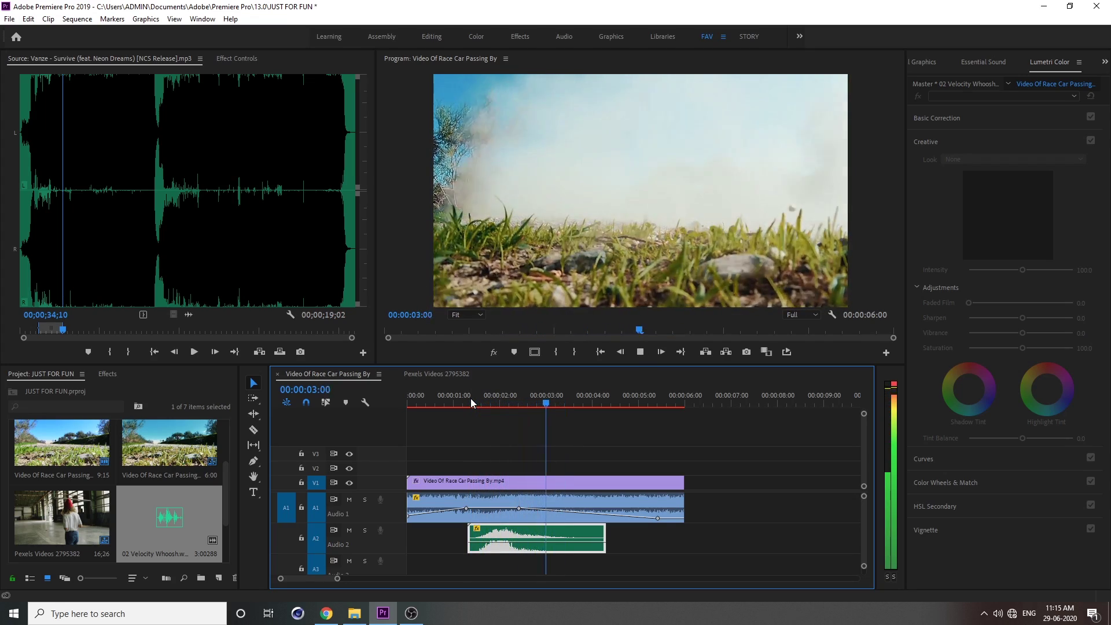
left_click(470, 398)
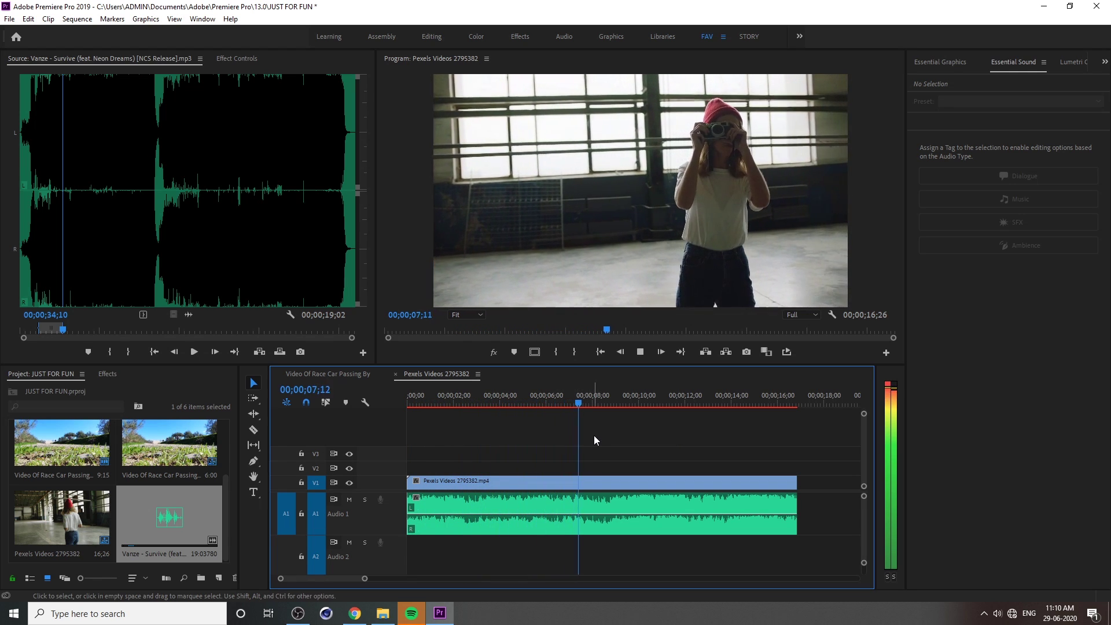
Step: Set a low A1 volume keyframe at the clip start so the music fades in, then delay the fade-in
left_click(447, 515)
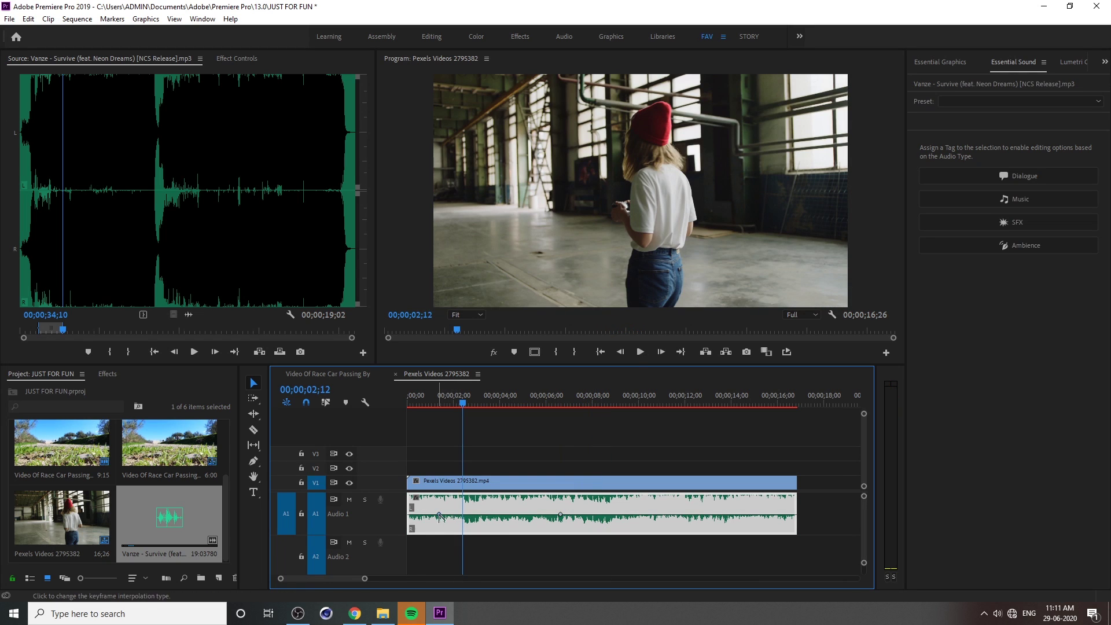
left_click_drag(439, 514, 409, 528)
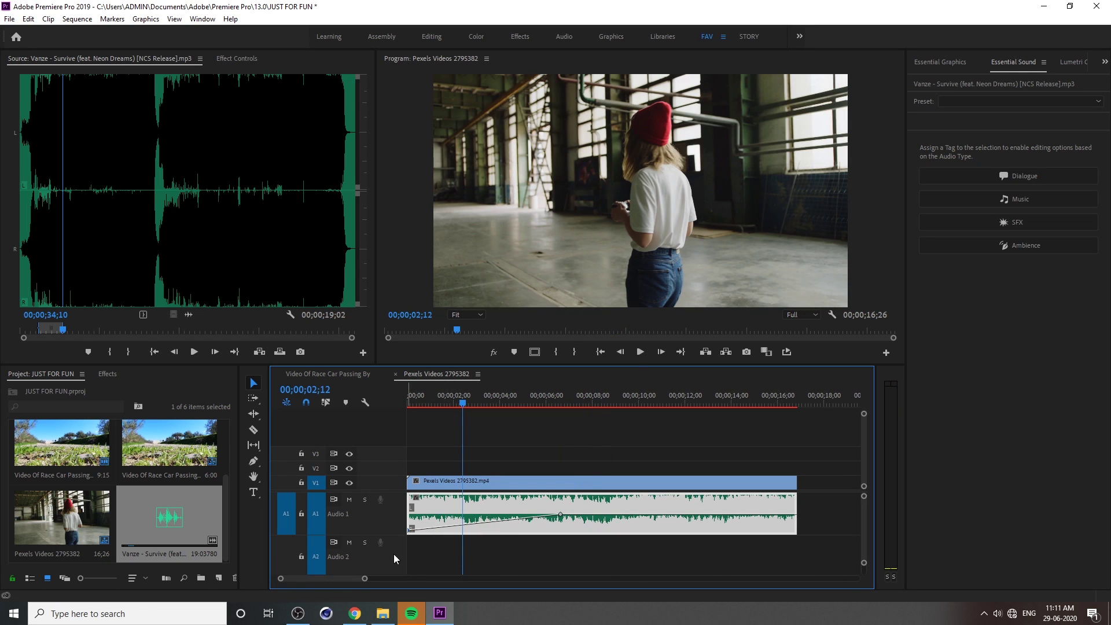
left_click(437, 393)
key("space")
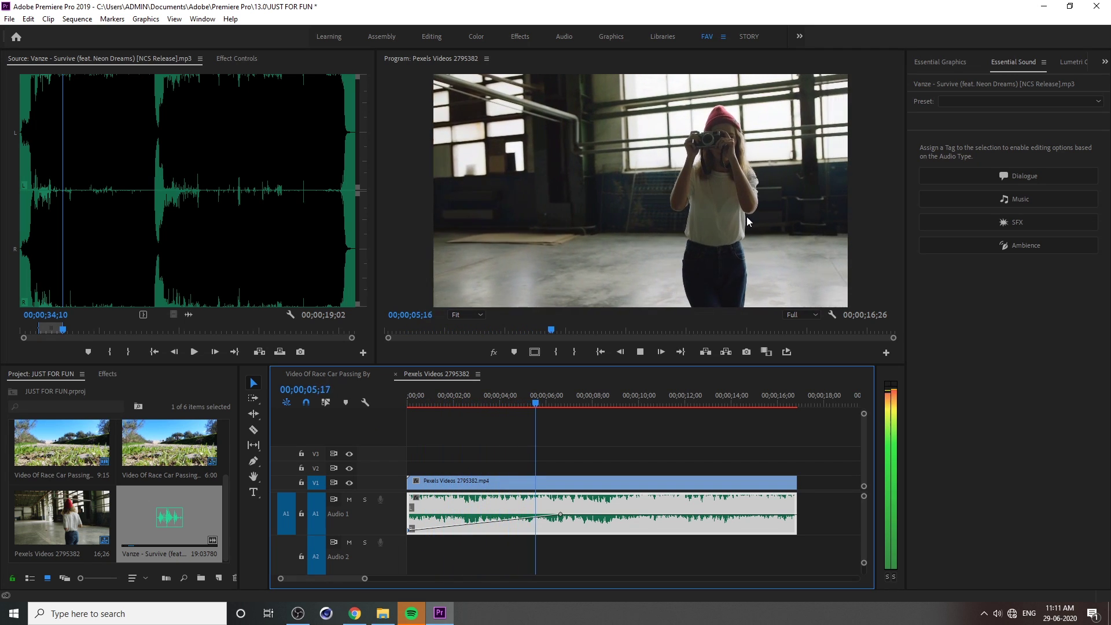
key("space")
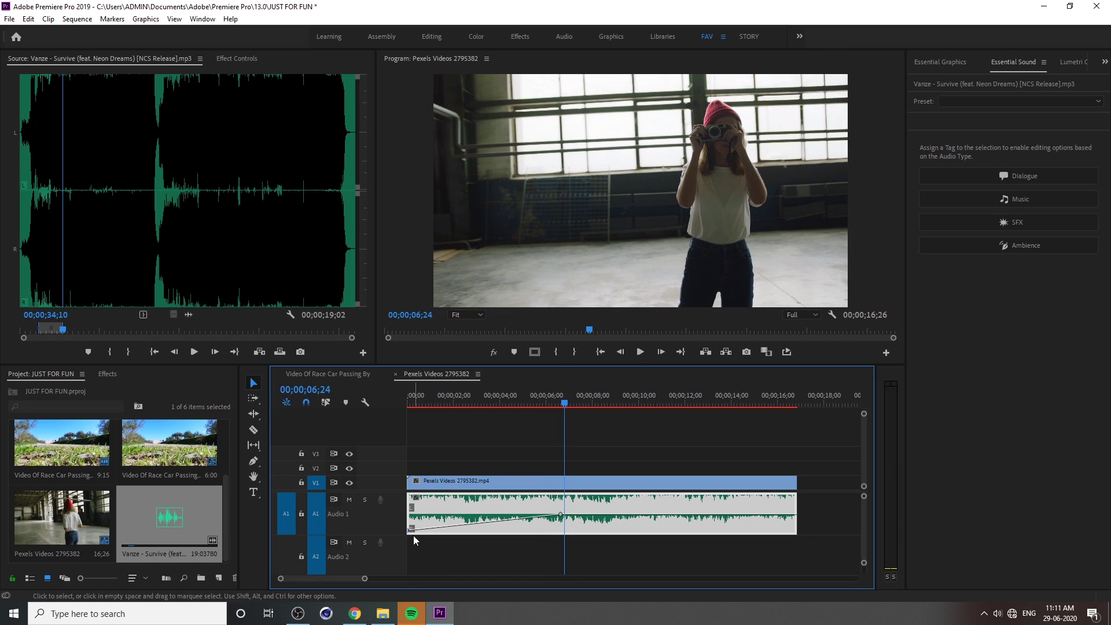
left_click_drag(411, 529, 469, 529)
key("Home")
key("space")
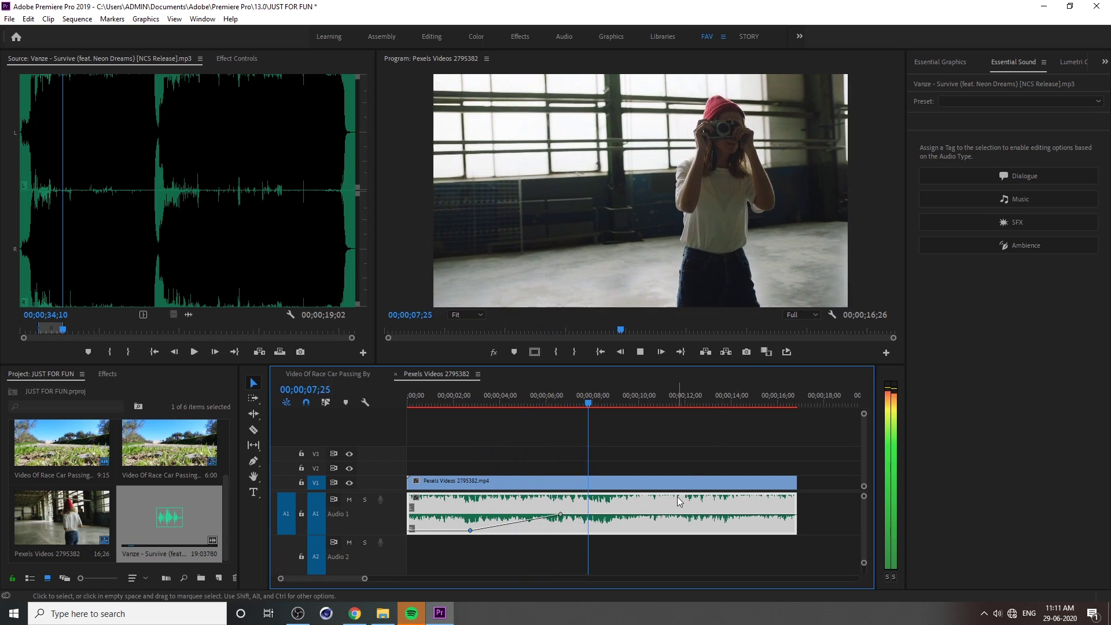
key("space")
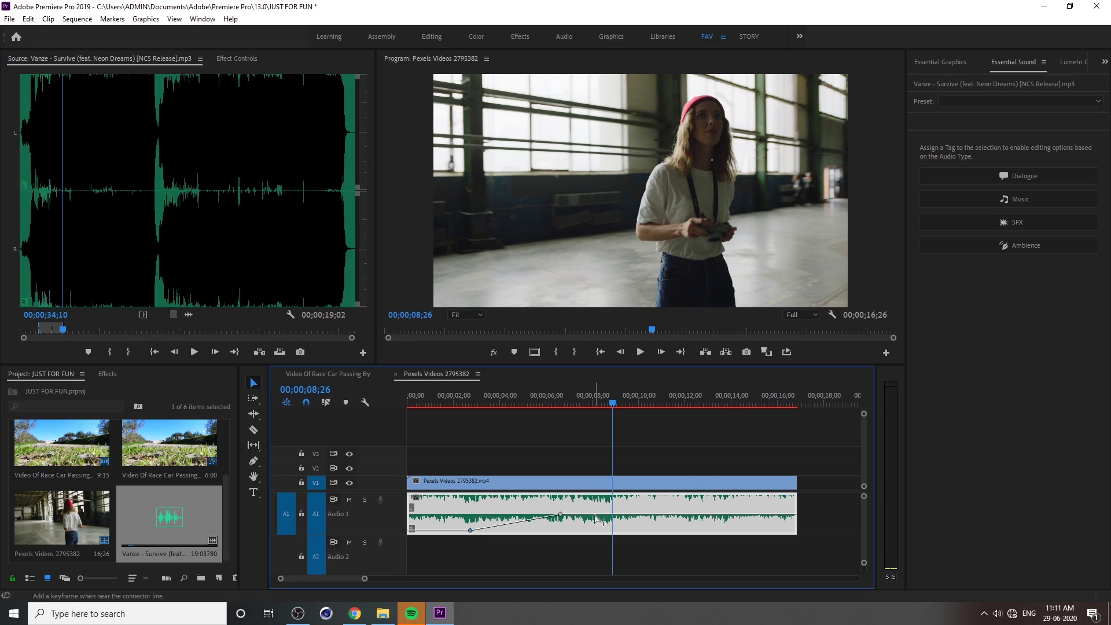
Step: Raise the music volume keyframe around ten seconds and listen to the rise
left_click_drag(637, 517, 663, 496)
key("space")
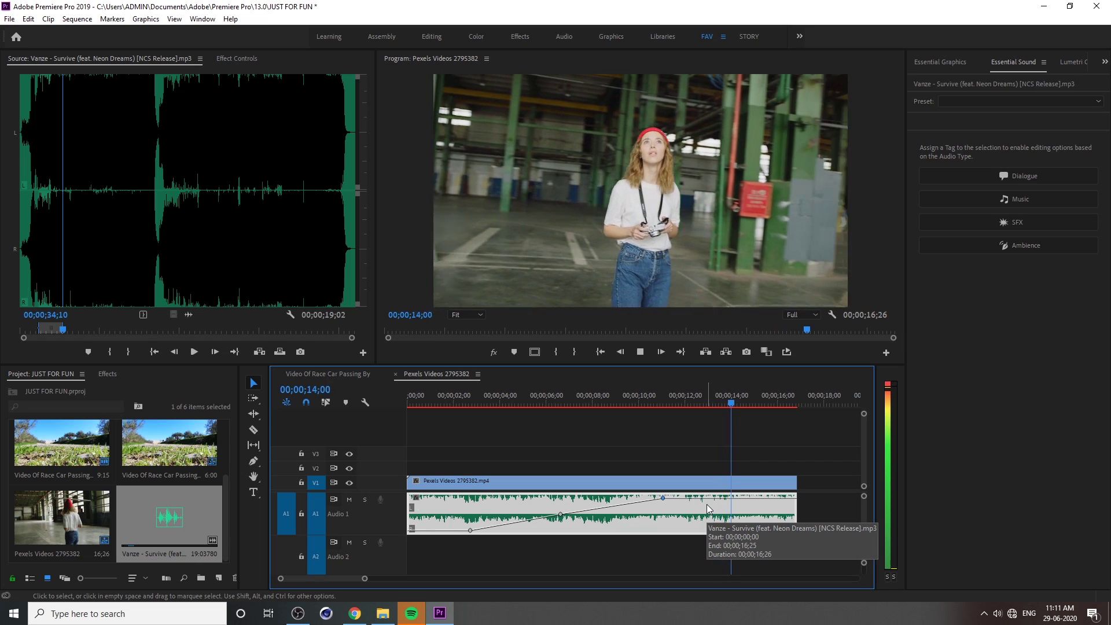
key("space")
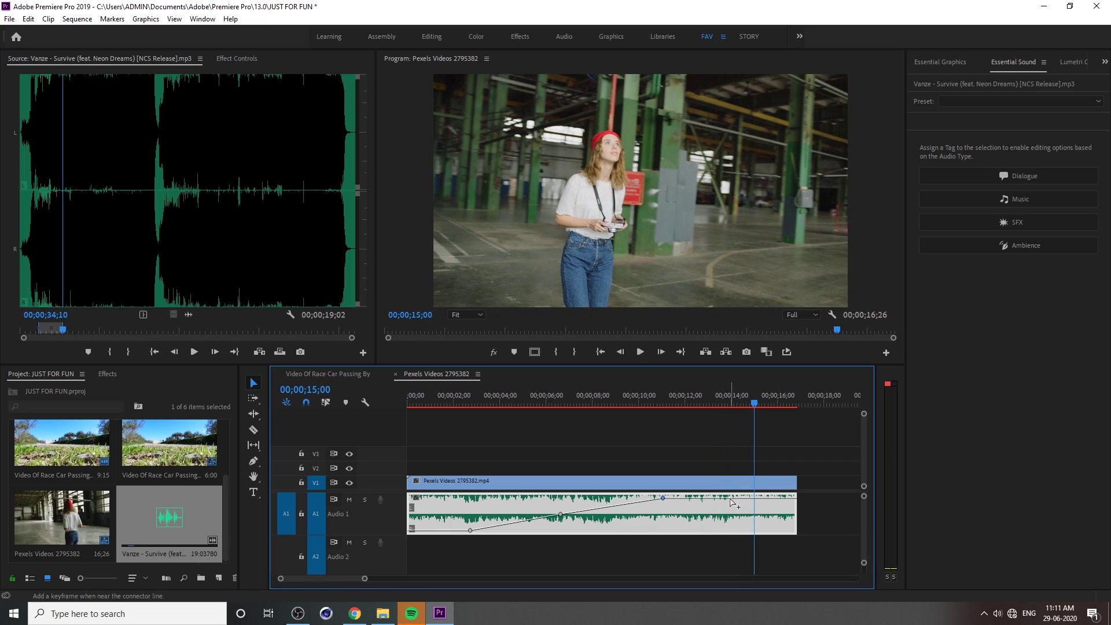
Step: Add a keyframe before the end and pull the last one down to fade the music out
left_click(730, 497)
left_click_drag(767, 501, 787, 516)
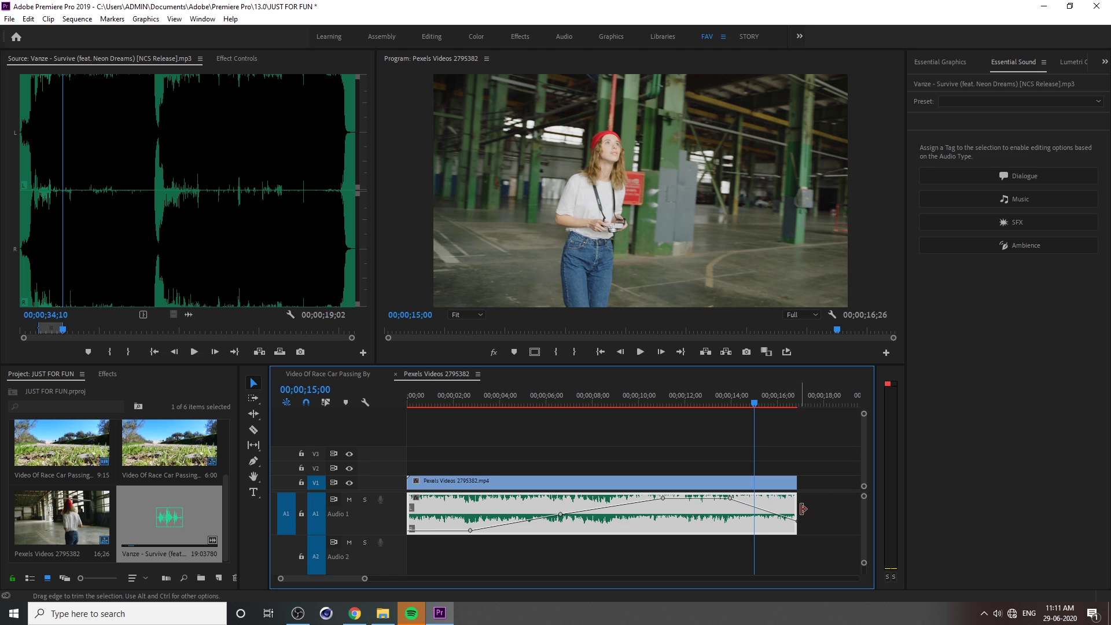
key("space")
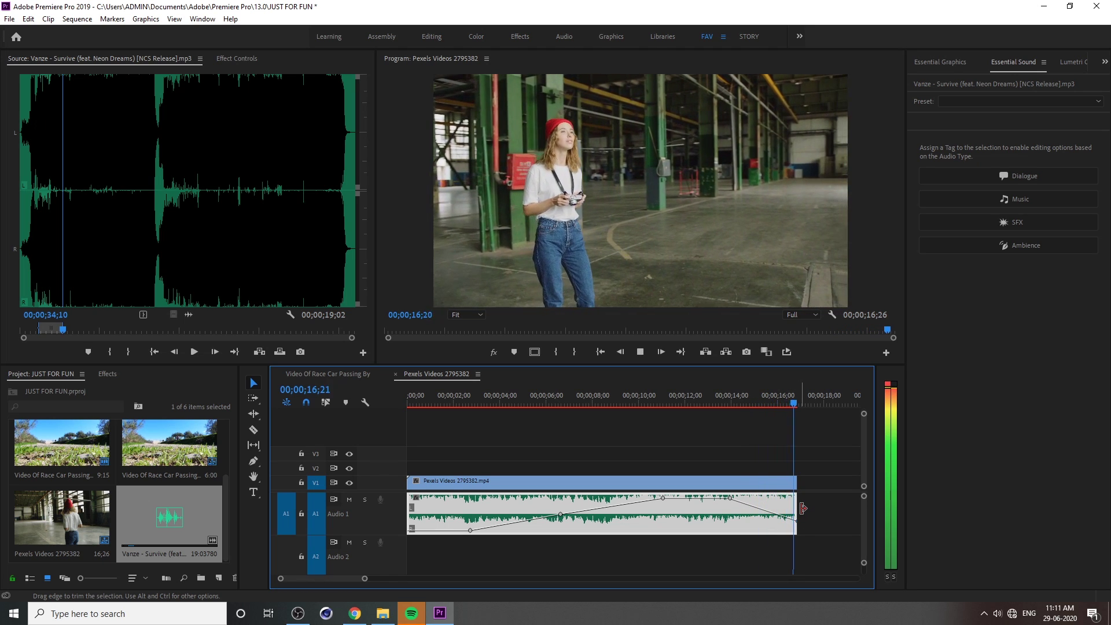
key("Home")
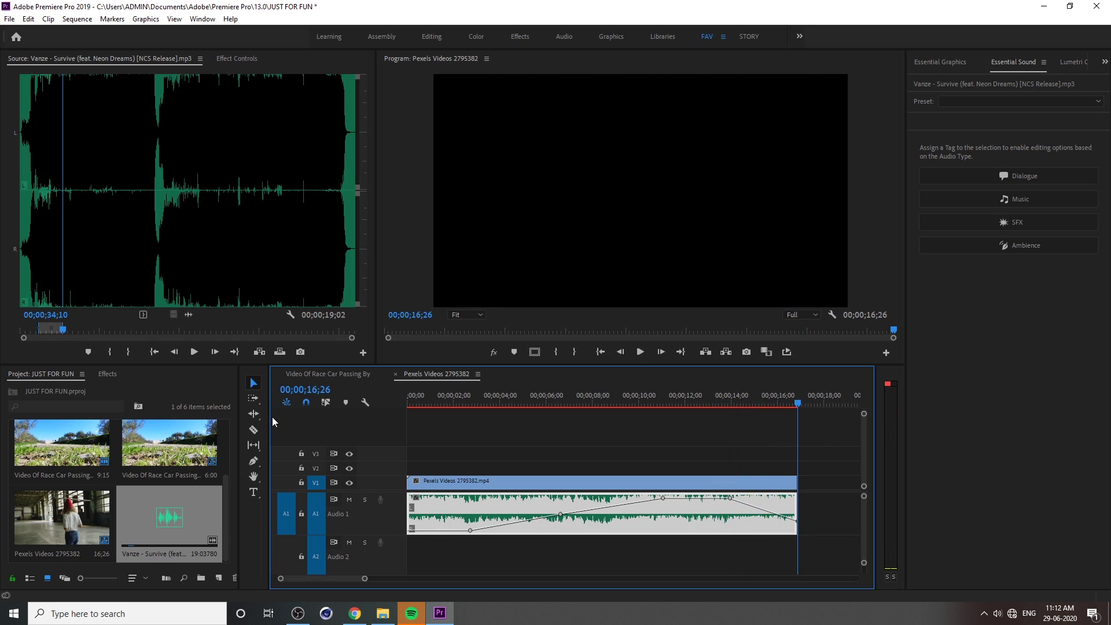
left_click(616, 394)
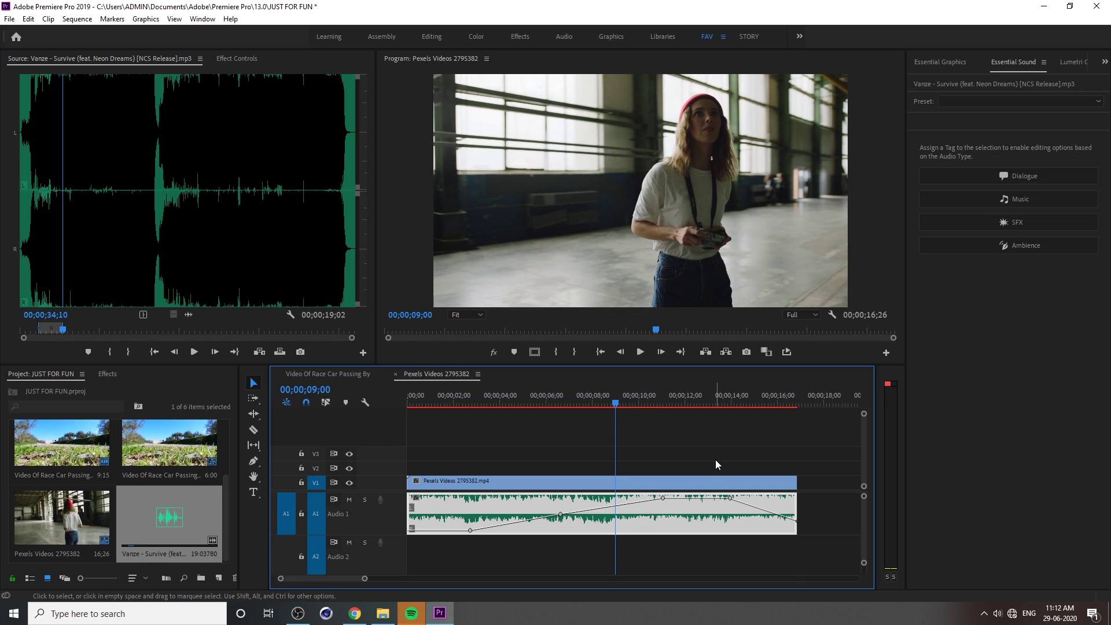
left_click(744, 430)
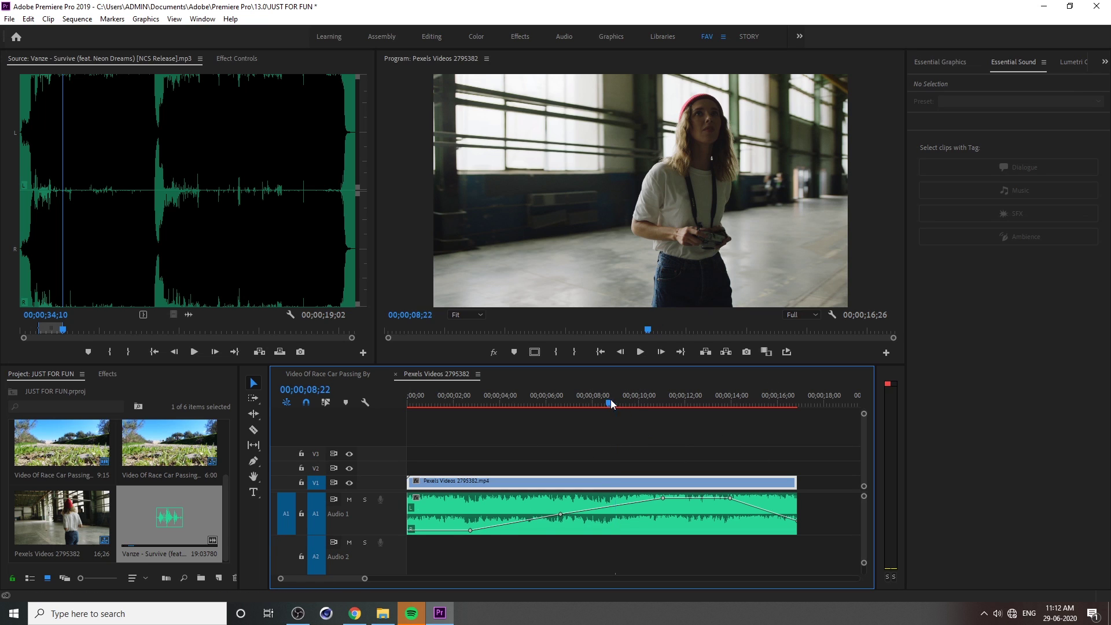
left_click_drag(610, 399, 495, 412)
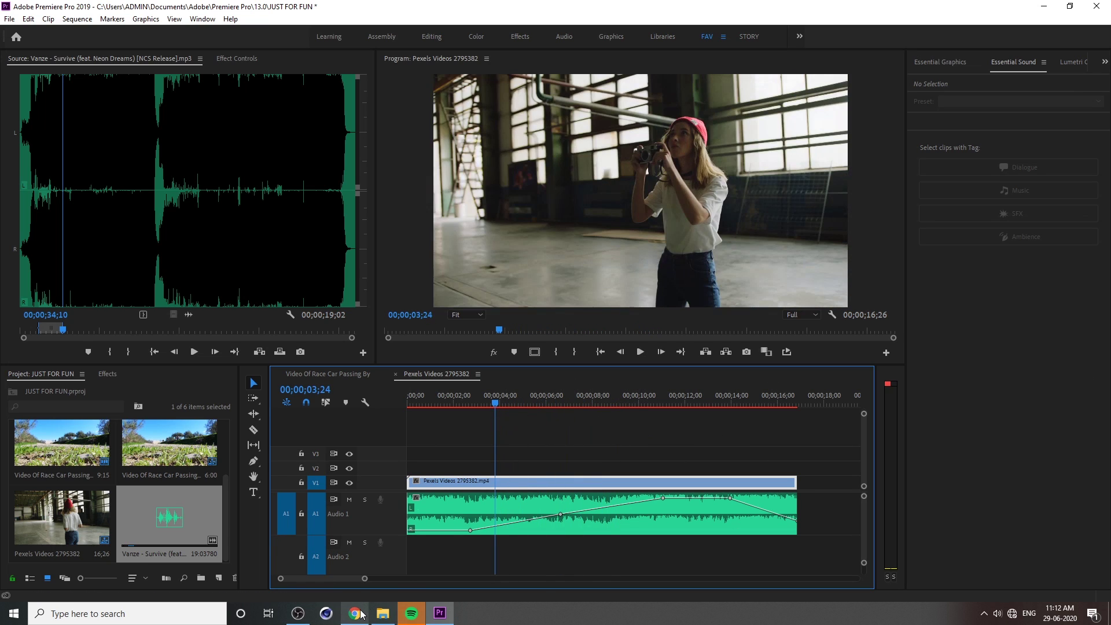